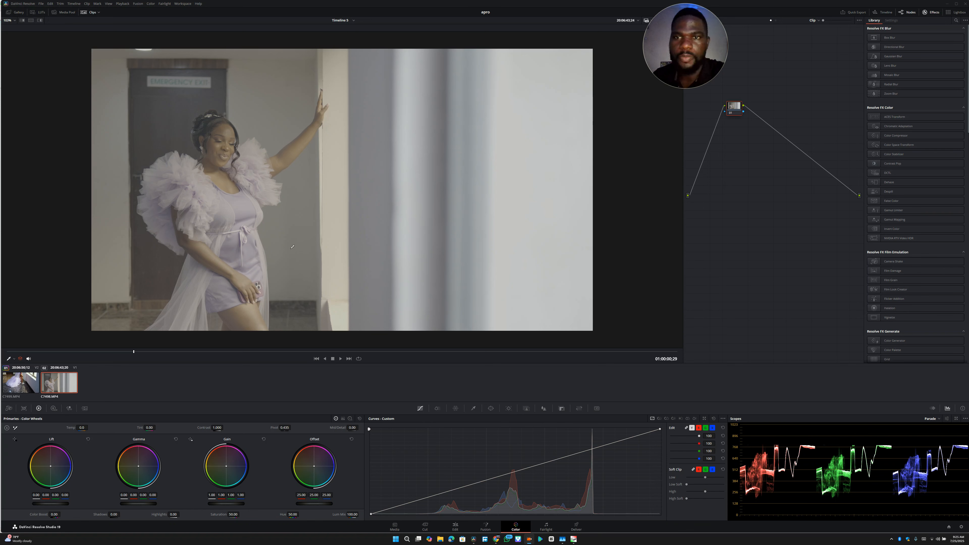
pyautogui.scroll(-3, 293, 247)
pyautogui.scroll(2, 293, 246)
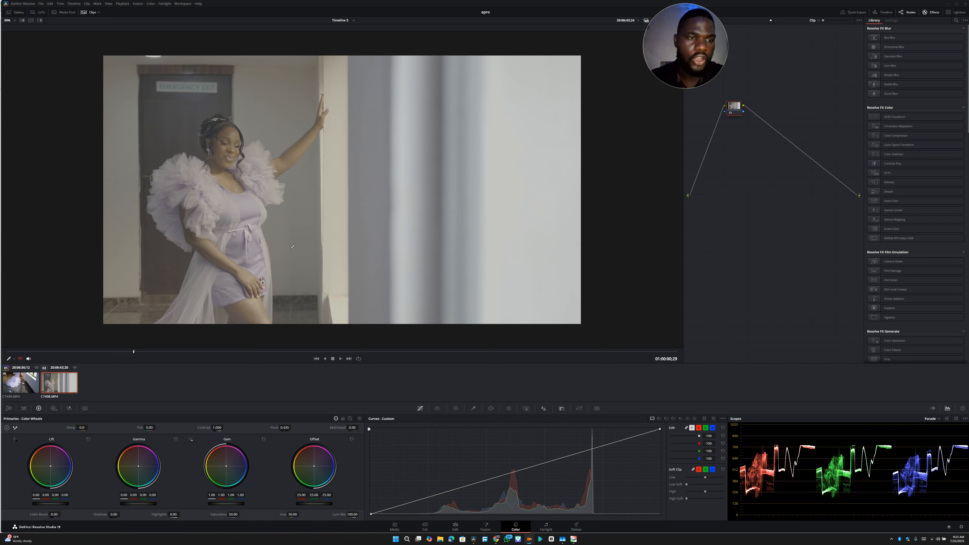
pyautogui.scroll(-2, 293, 246)
pyautogui.scroll(4, 293, 247)
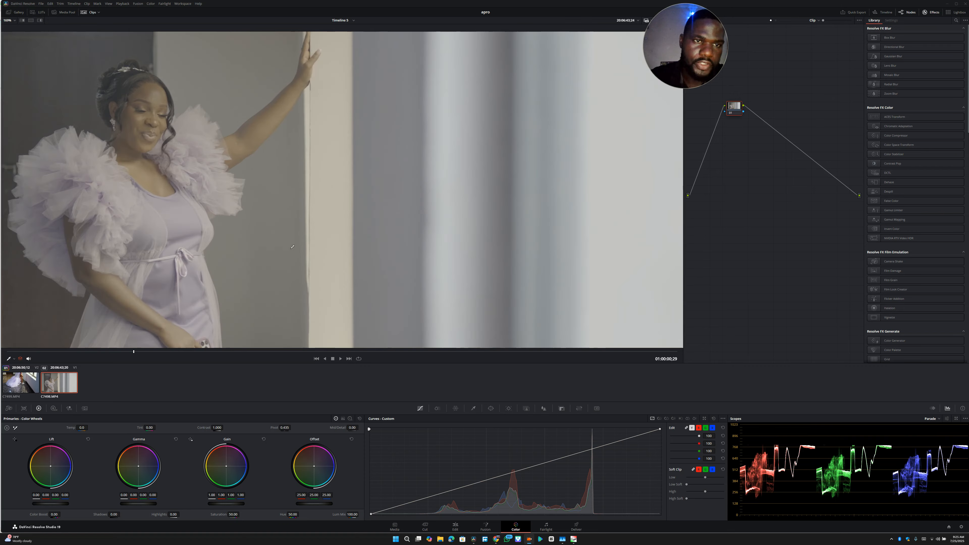
pyautogui.scroll(-1, 292, 246)
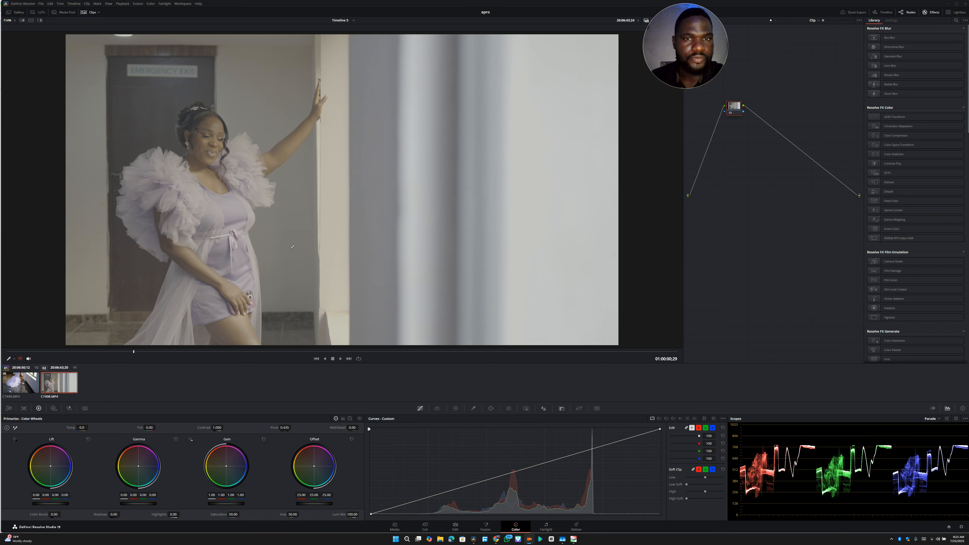
pyautogui.scroll(-3, 179, 254)
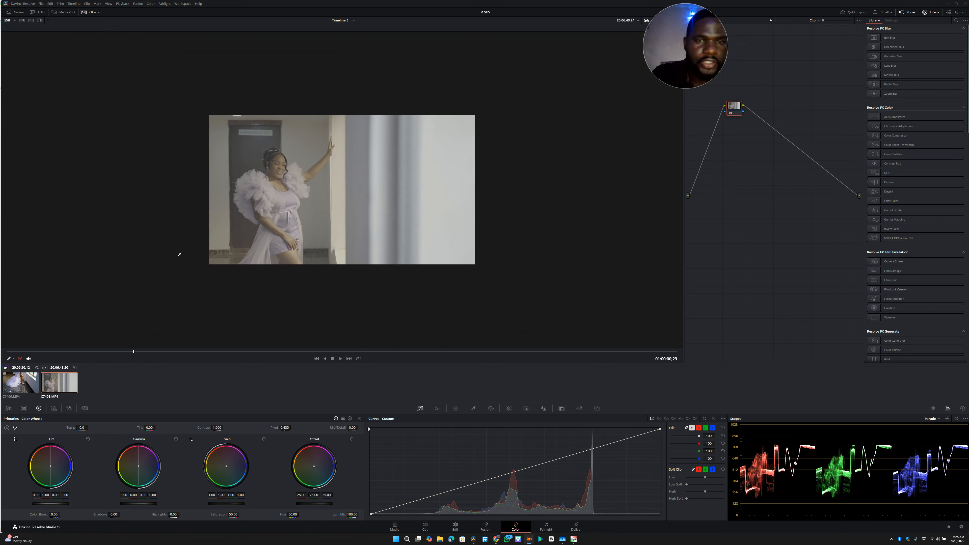
pyautogui.scroll(2, 180, 254)
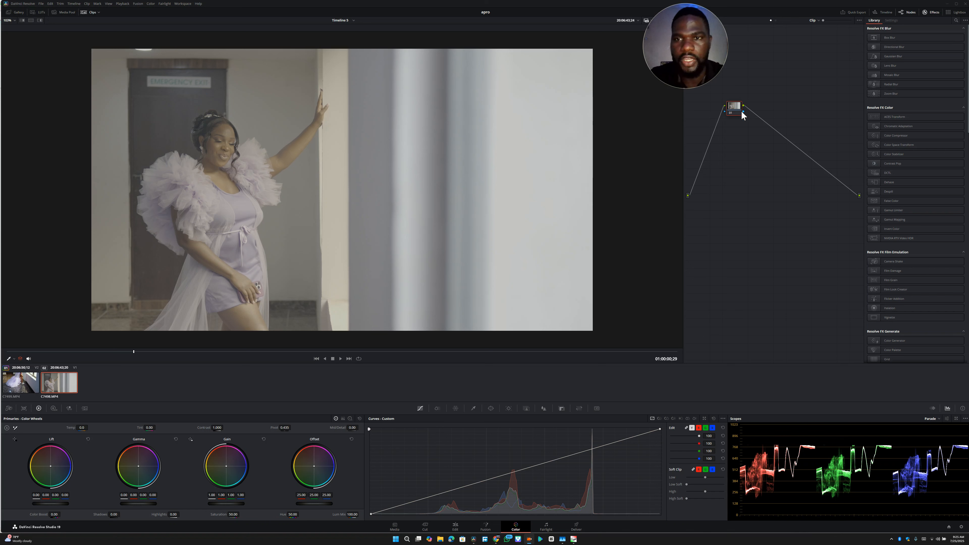
# Add a serial node after the first node and space the two nodes apart, with the new one below and beside it.
pyautogui.rightClick(739, 117)
pyautogui.moveTo(774, 141)
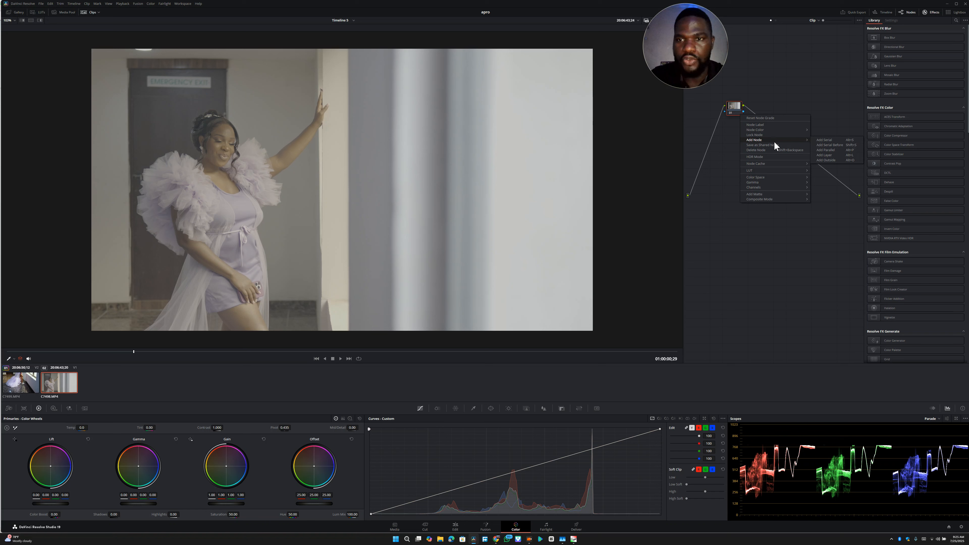
pyautogui.click(824, 140)
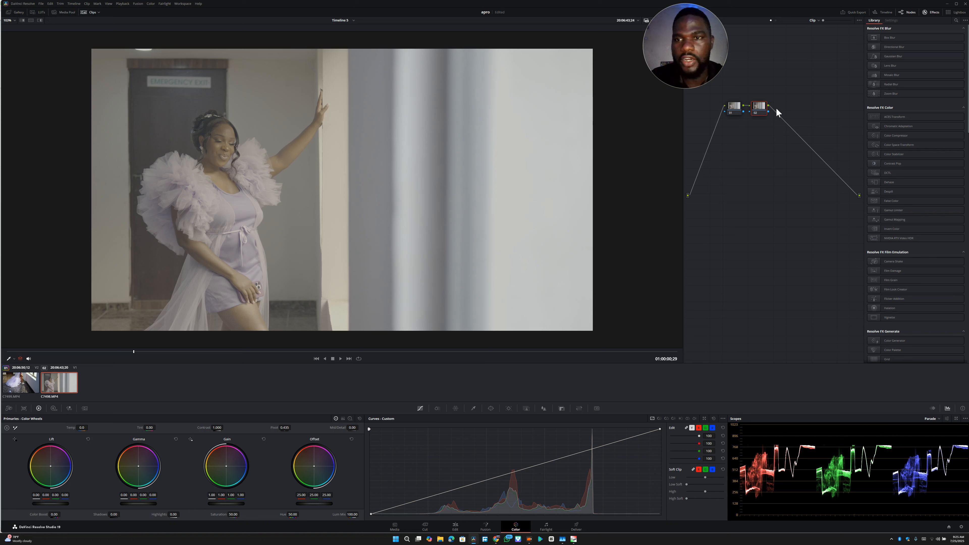
pyautogui.moveTo(738, 107); pyautogui.dragTo(716, 109)
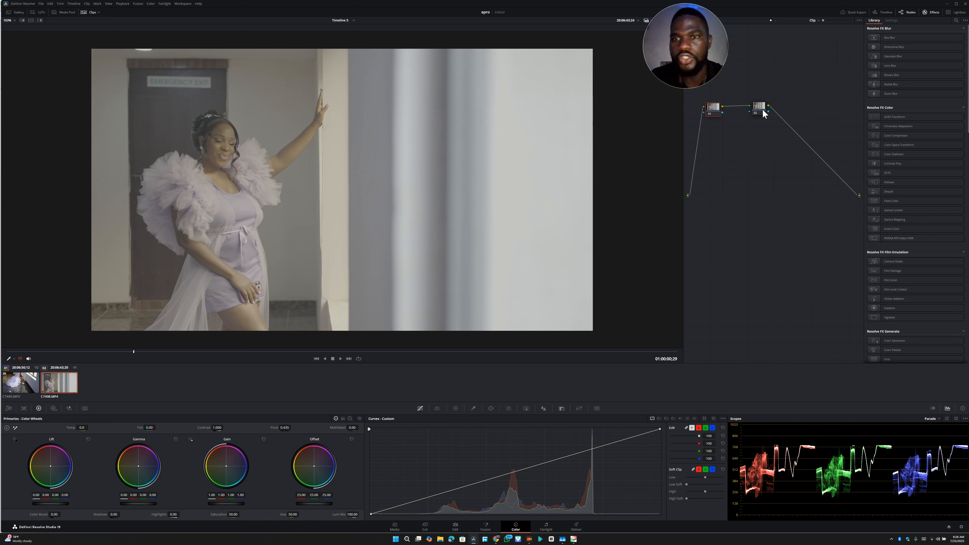
pyautogui.moveTo(763, 114); pyautogui.dragTo(760, 117)
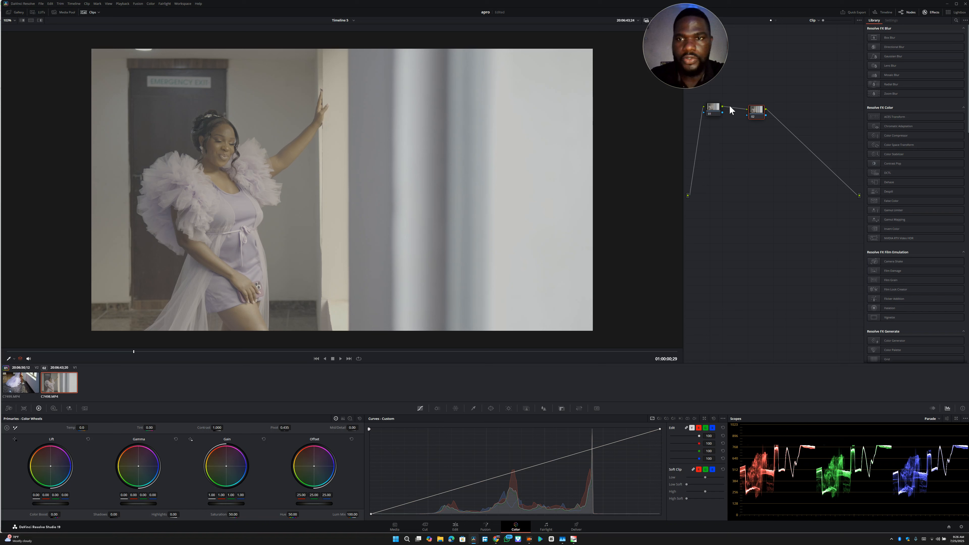
pyautogui.moveTo(752, 114); pyautogui.dragTo(736, 147)
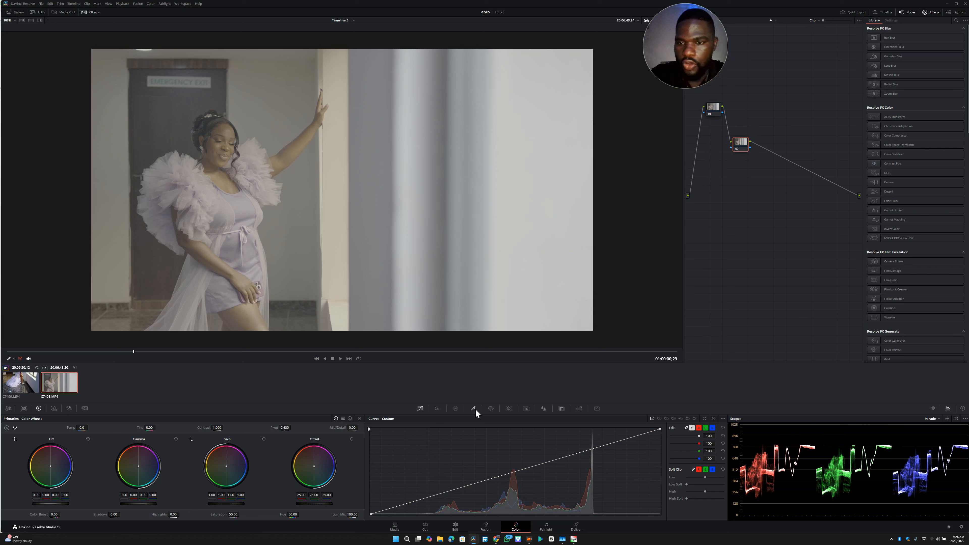
# Examine the clip on the waveform and vectorscope, and return the scopes to the Parade display.
pyautogui.click(934, 418)
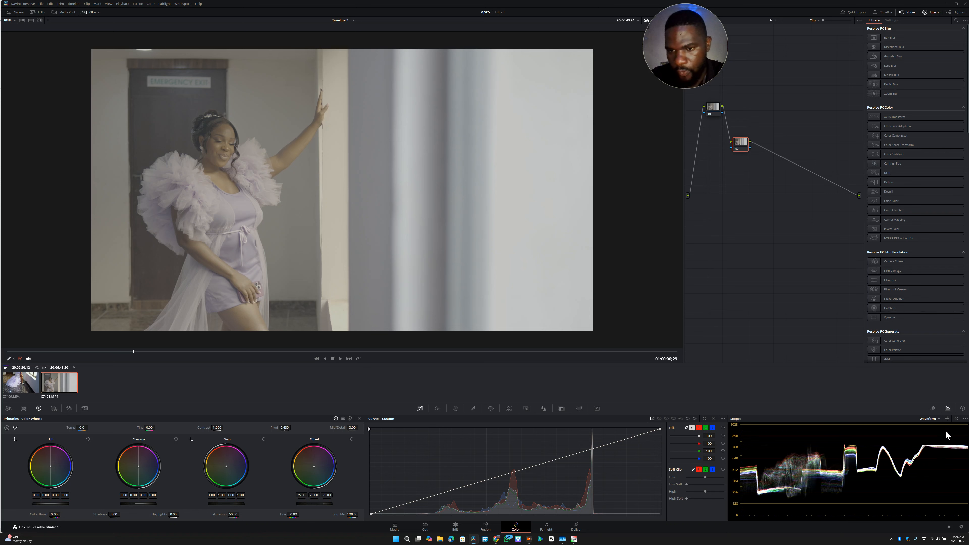
pyautogui.click(930, 419)
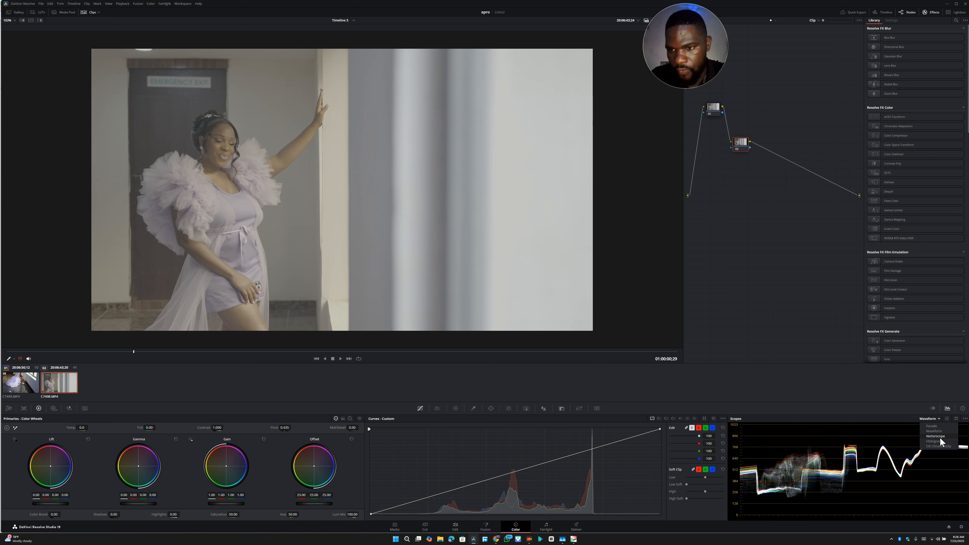
pyautogui.click(939, 436)
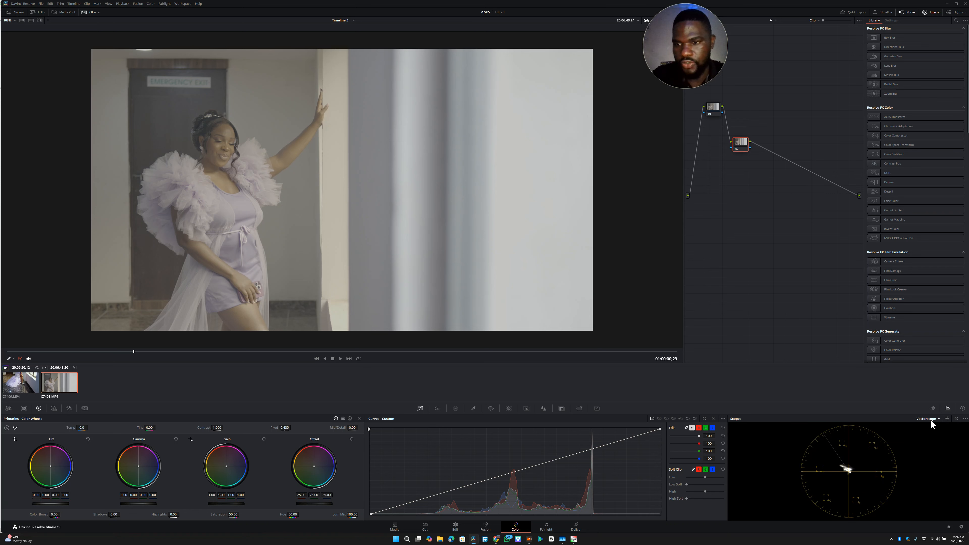
pyautogui.click(934, 425)
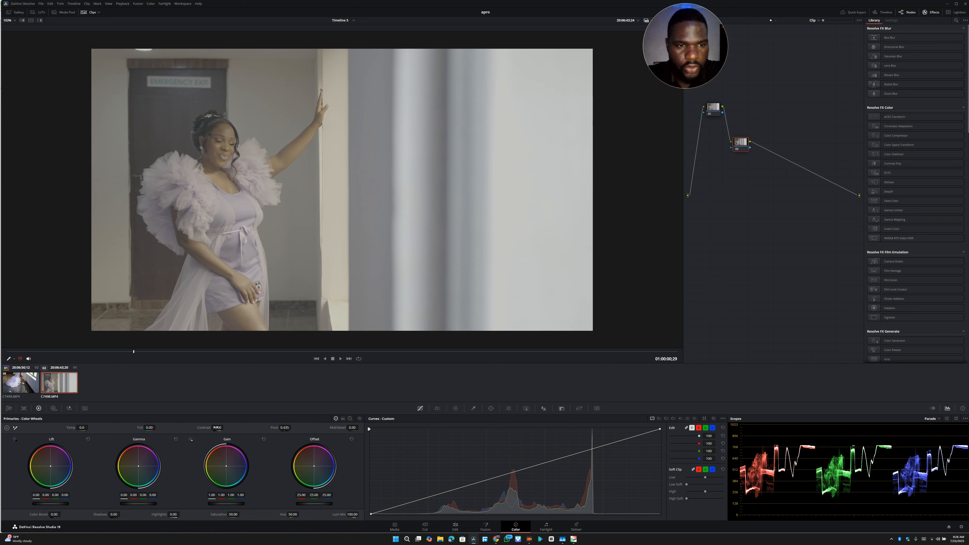
# Try raising the second node's contrast to about 1.68, inspect the picture up close, and reset the contrast to its default.
pyautogui.moveTo(224, 427)
pyautogui.mouseDown()
pyautogui.moveTo(277, 427)
pyautogui.moveTo(232, 427)
pyautogui.mouseUp()
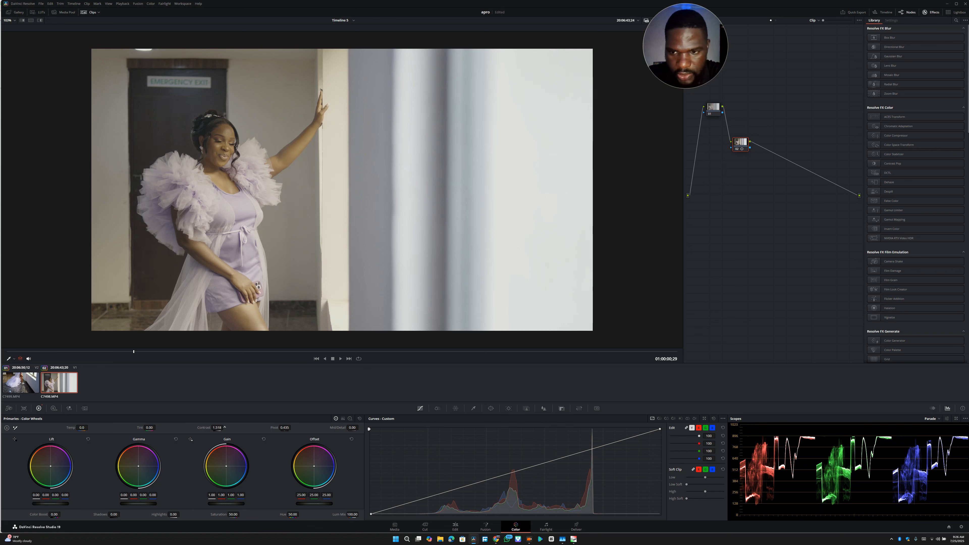
pyautogui.moveTo(224, 427); pyautogui.dragTo(232, 427)
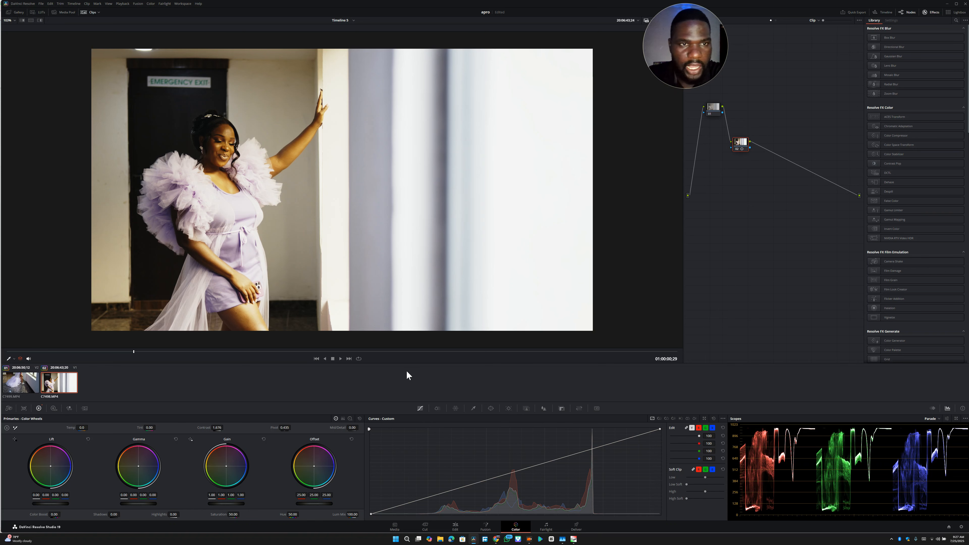
pyautogui.scroll(-3, 225, 179)
pyautogui.scroll(8, 225, 179)
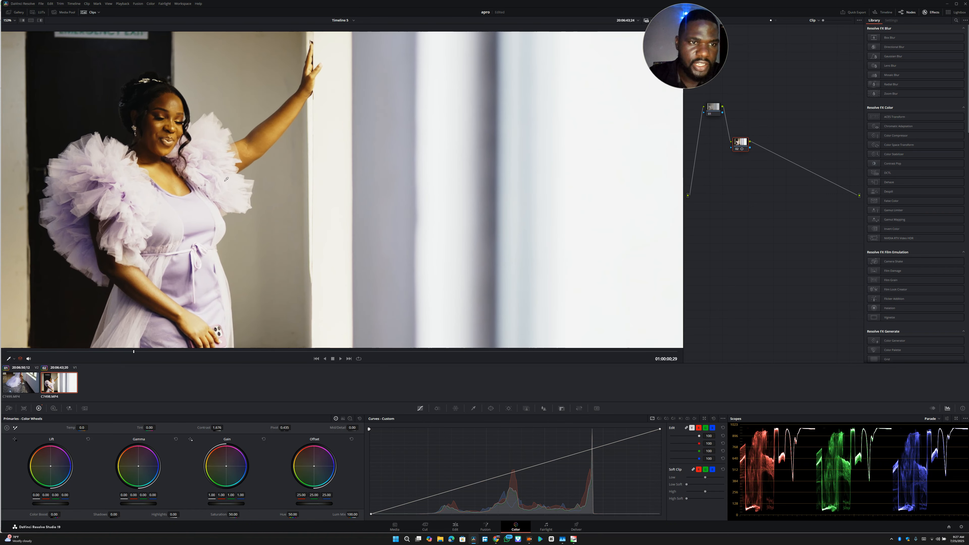
pyautogui.scroll(-3, 199, 117)
pyautogui.scroll(6, 196, 117)
pyautogui.scroll(-6, 193, 117)
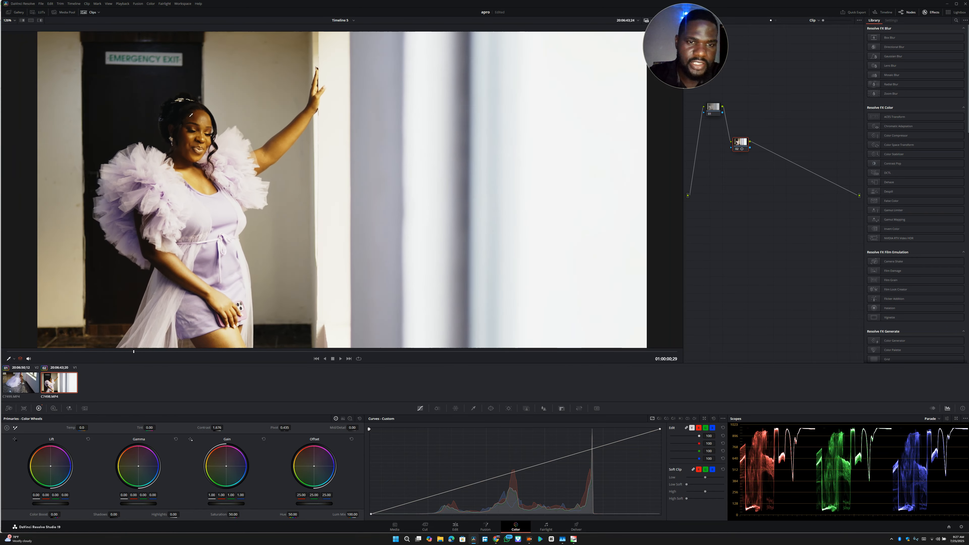
pyautogui.scroll(3, 190, 117)
pyautogui.scroll(1, 191, 115)
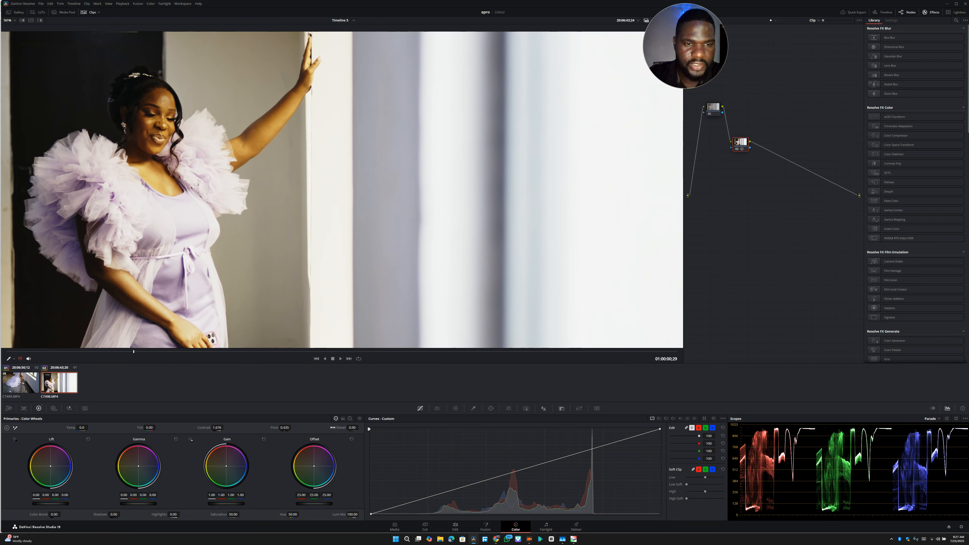
pyautogui.doubleClick(204, 428)
pyautogui.scroll(-5, 343, 275)
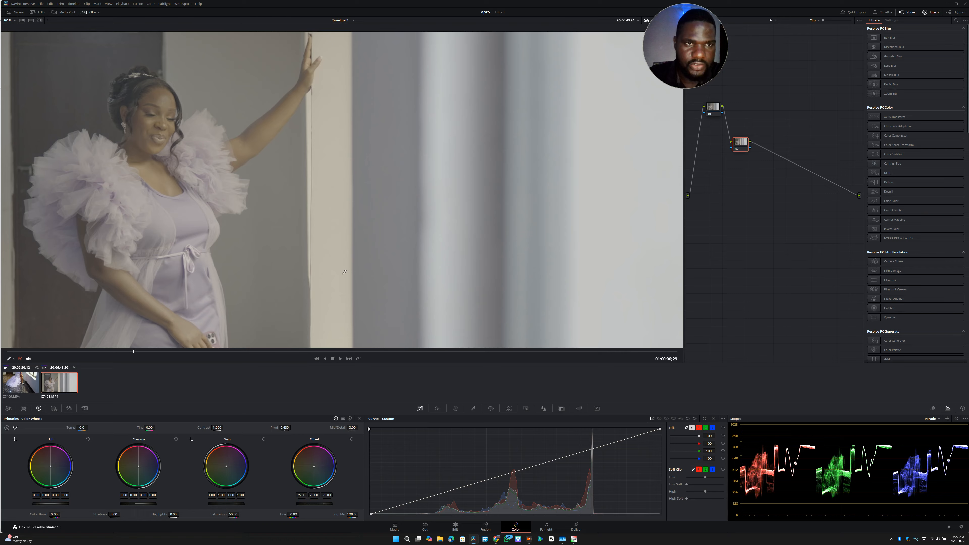
pyautogui.scroll(3, 358, 263)
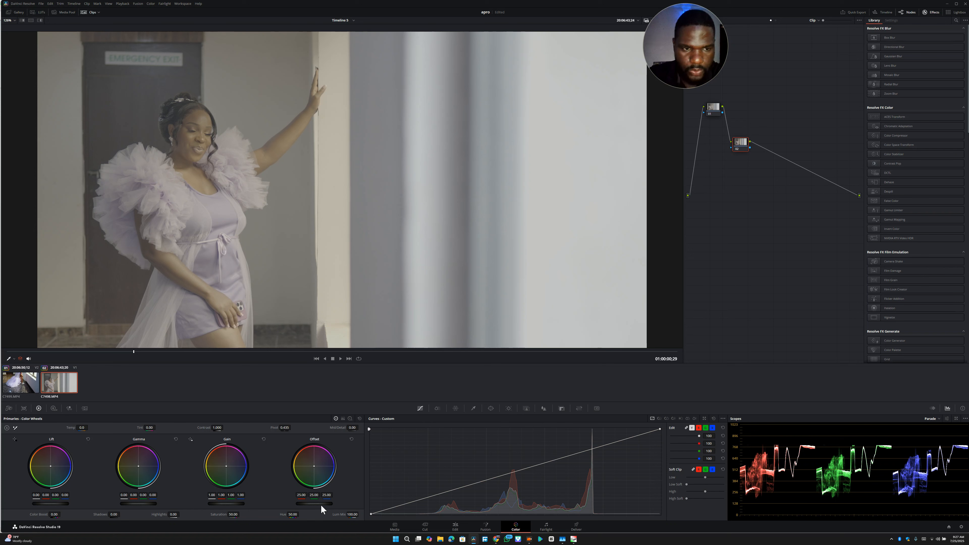
# Lower the master offset on the second node to darken the whole image, checking the picture in the viewer.
pyautogui.moveTo(324, 504)
pyautogui.mouseDown()
pyautogui.moveTo(305, 503)
pyautogui.moveTo(314, 504)
pyautogui.mouseUp()
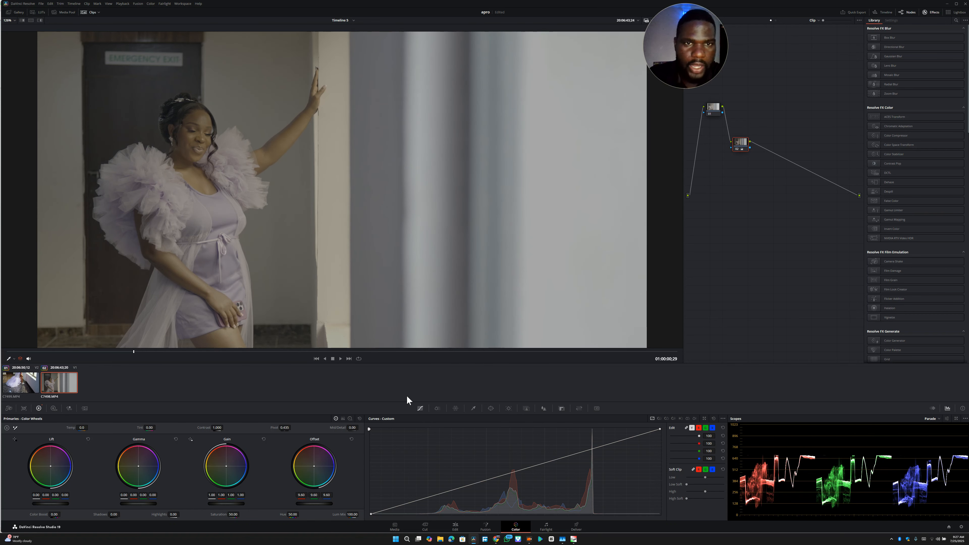
pyautogui.scroll(-3, 496, 241)
pyautogui.scroll(3, 496, 242)
pyautogui.scroll(-2, 497, 242)
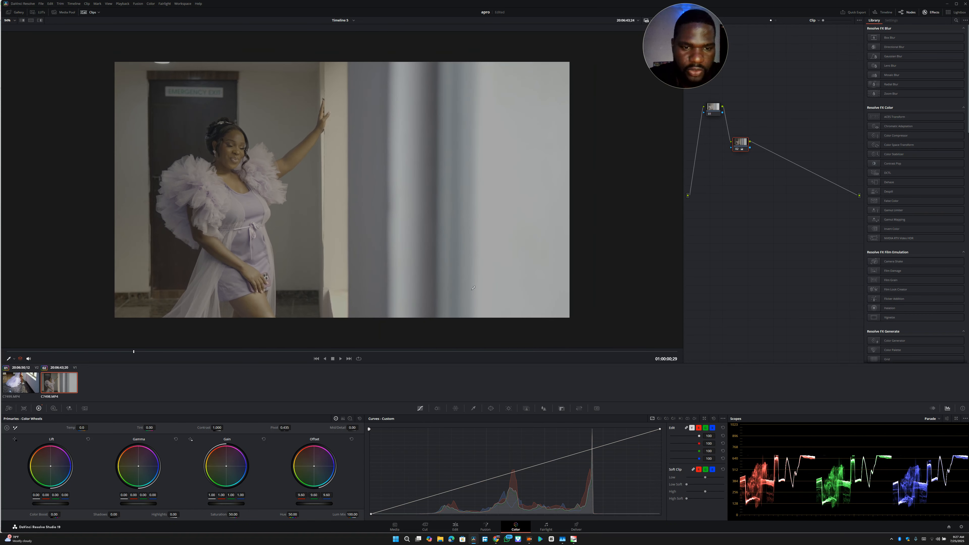
pyautogui.moveTo(314, 504); pyautogui.dragTo(316, 503)
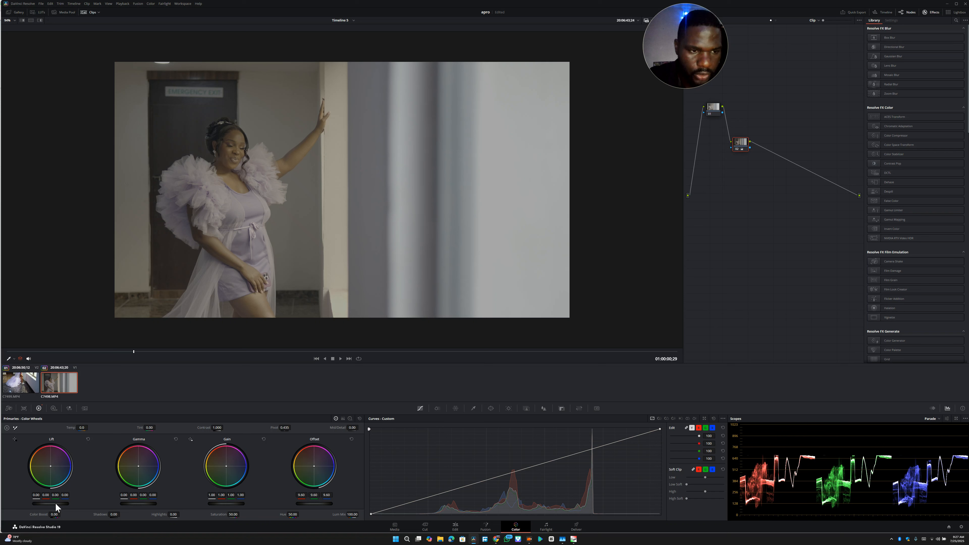
# Lower the second node's master lift to -0.03 and compare the picture with all grades bypassed.
pyautogui.moveTo(51, 503); pyautogui.dragTo(46, 503)
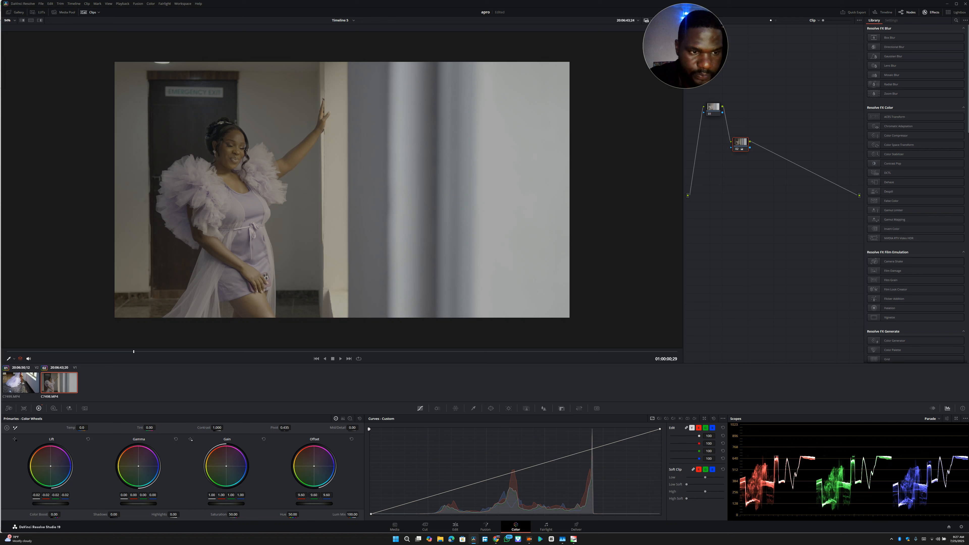
pyautogui.moveTo(58, 503); pyautogui.dragTo(55, 503)
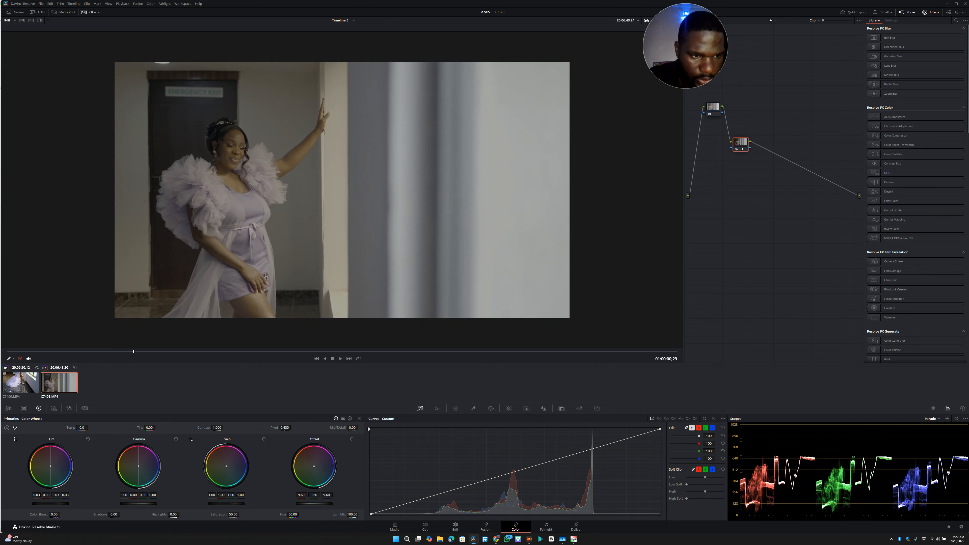
pyautogui.scroll(3, 583, 69)
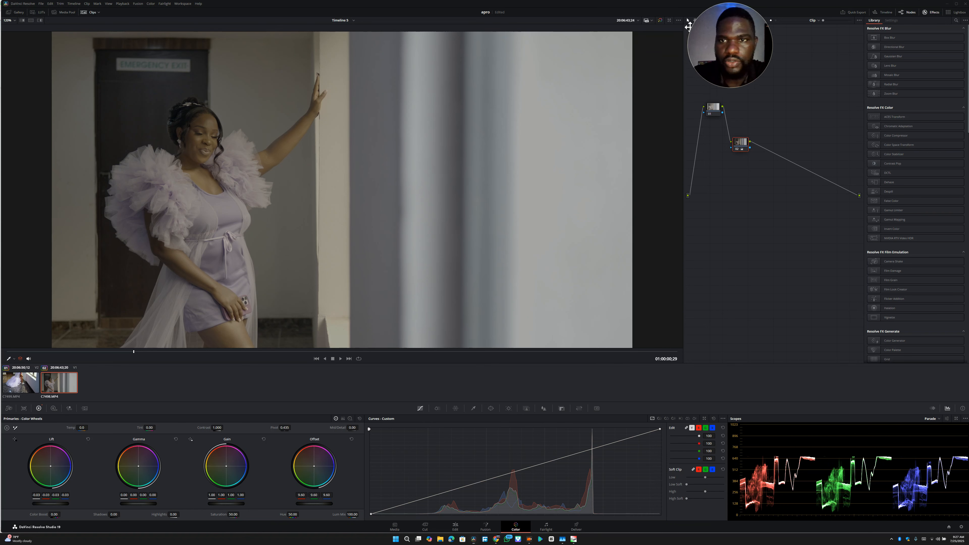
pyautogui.click(661, 20)
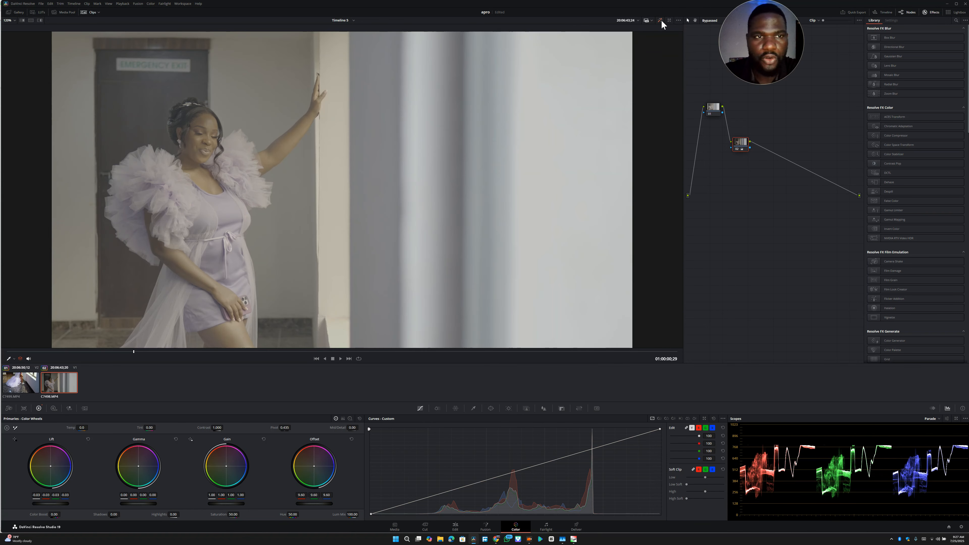
pyautogui.click(660, 20)
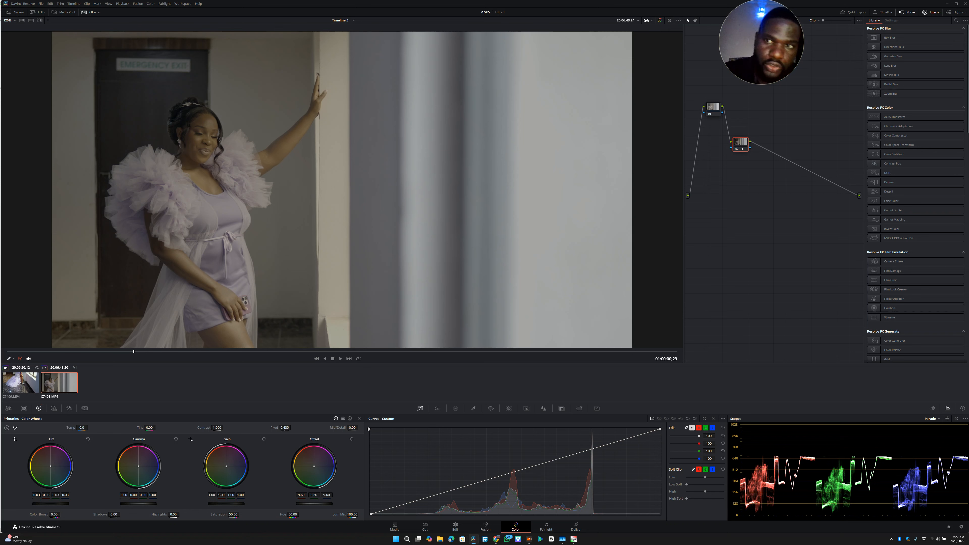
# Raise the second node's master gamma to 0.03 and gain to 1.04, and compare the picture with all grades bypassed.
pyautogui.moveTo(134, 504); pyautogui.dragTo(140, 503)
pyautogui.moveTo(224, 504); pyautogui.dragTo(225, 504)
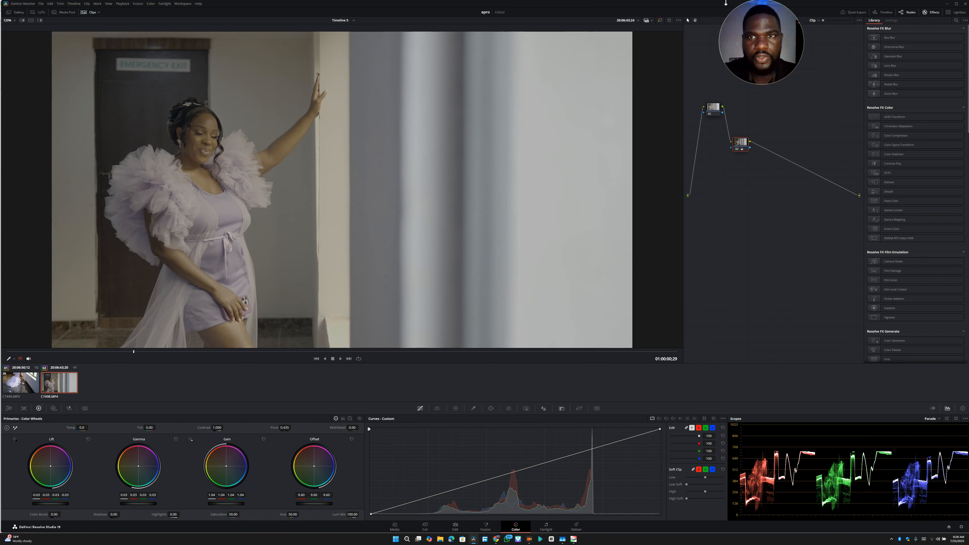
pyautogui.click(661, 20)
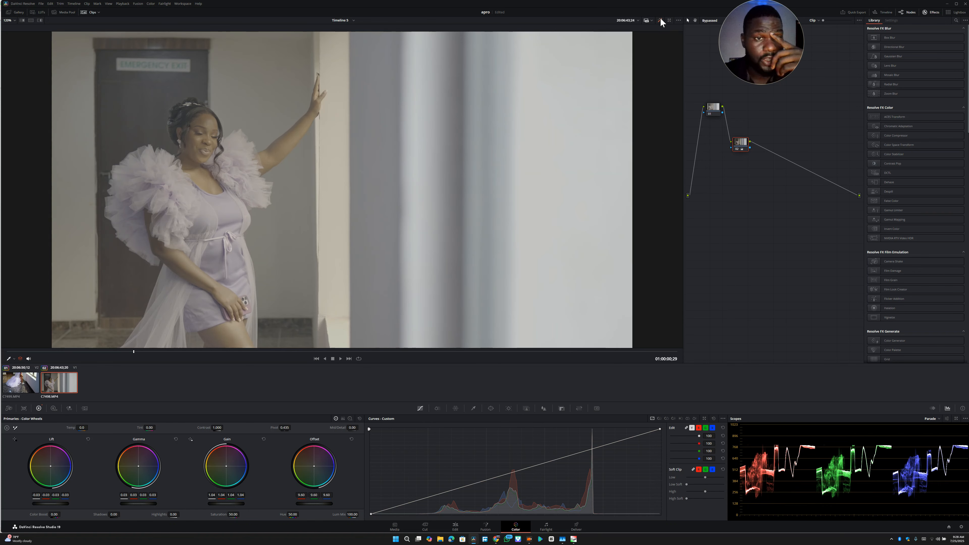
pyautogui.click(660, 20)
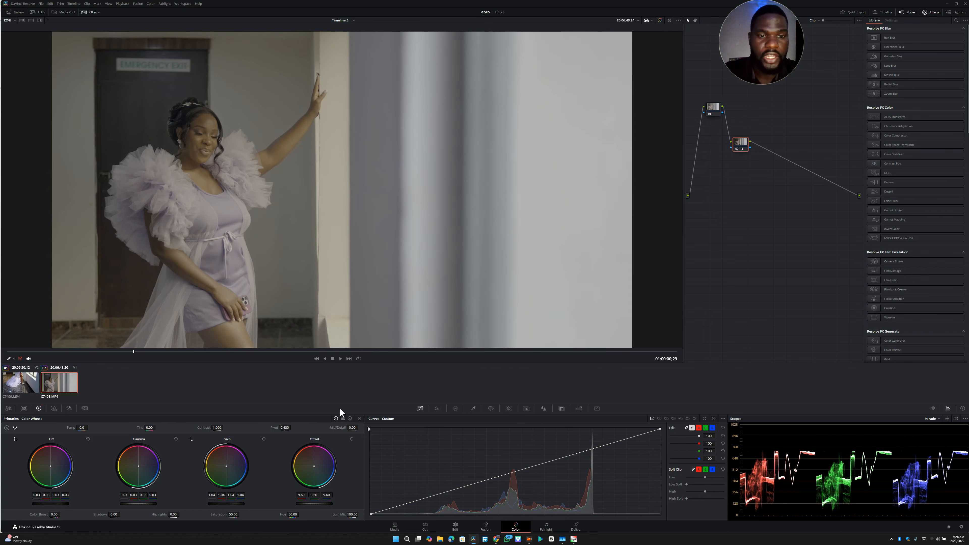
# Add a serial node after the second node and place it slightly below and beside it.
pyautogui.rightClick(741, 144)
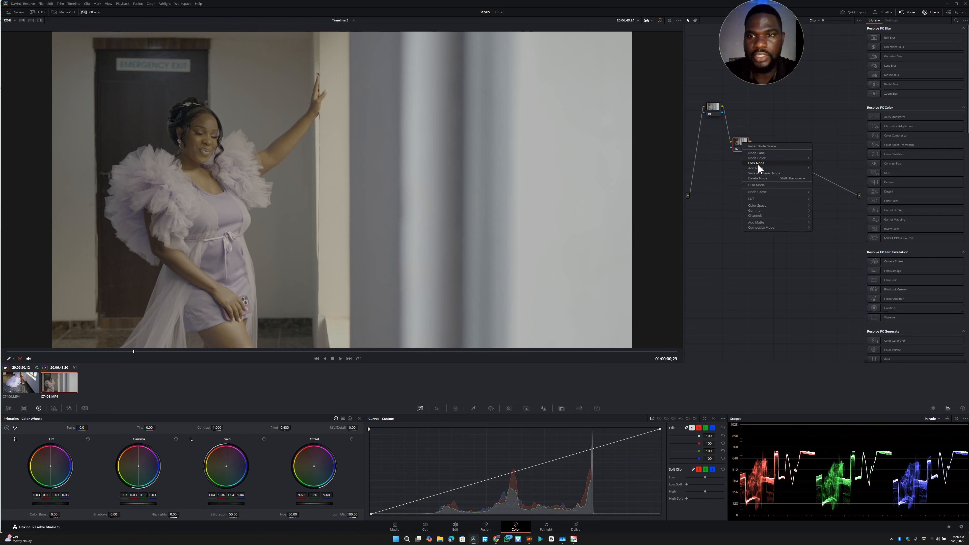
pyautogui.click(823, 165)
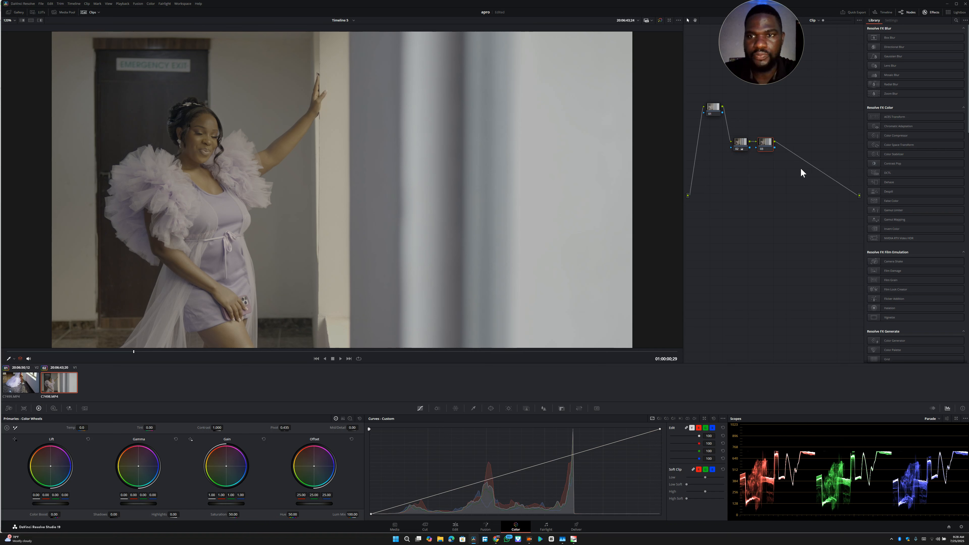
pyautogui.moveTo(764, 148); pyautogui.dragTo(768, 152)
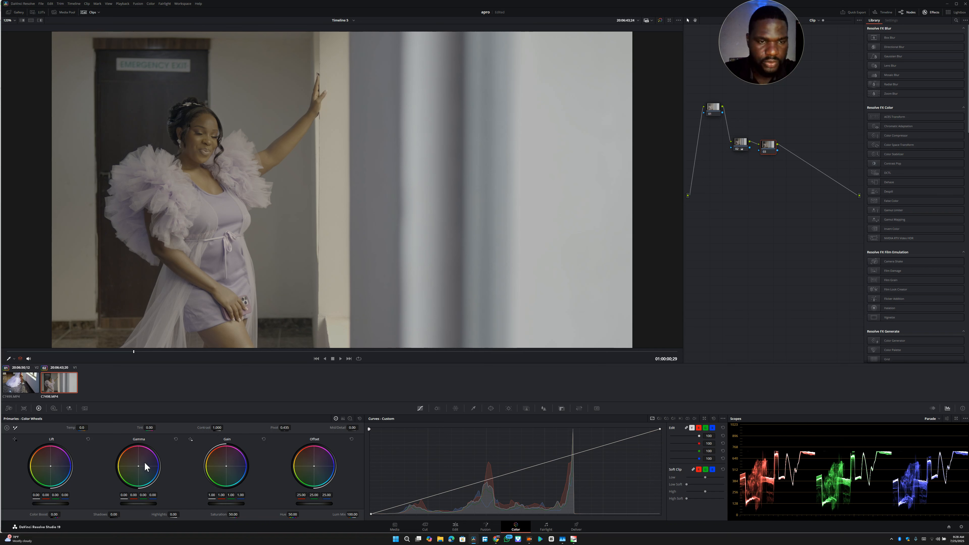
# Raise the third node's contrast to 1.216, lower its pivot to 0.317, and compare the picture with all grades bypassed.
pyautogui.moveTo(216, 427); pyautogui.dragTo(225, 427)
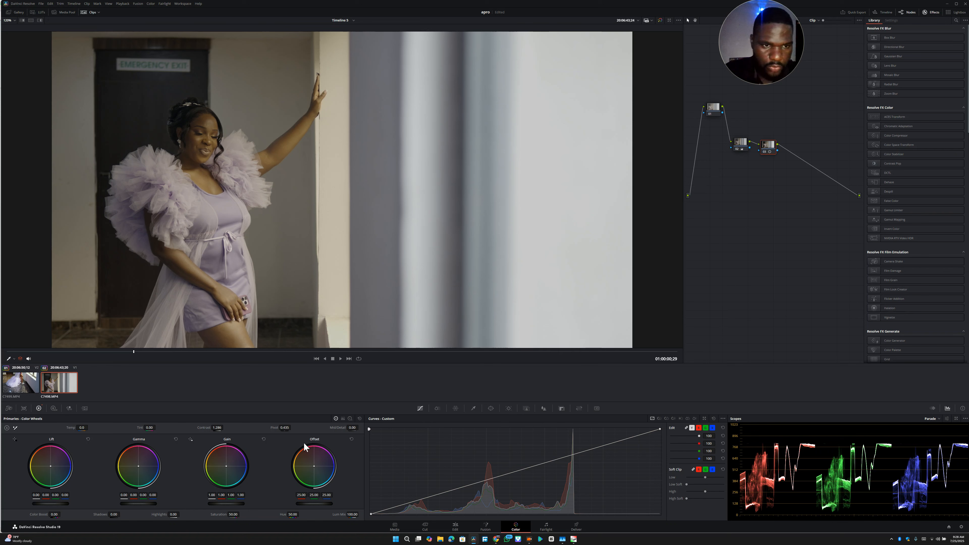
pyautogui.moveTo(218, 428); pyautogui.dragTo(226, 427)
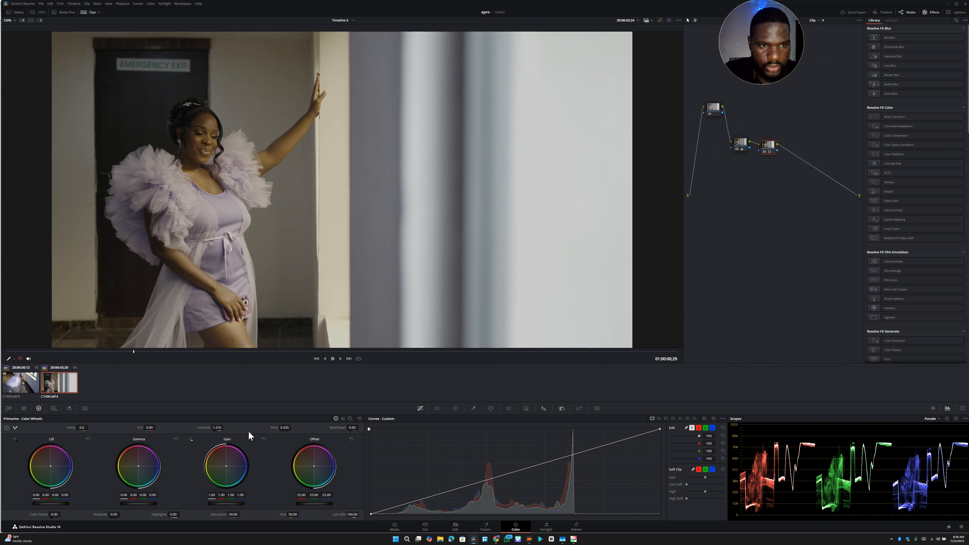
pyautogui.moveTo(285, 427); pyautogui.dragTo(263, 428)
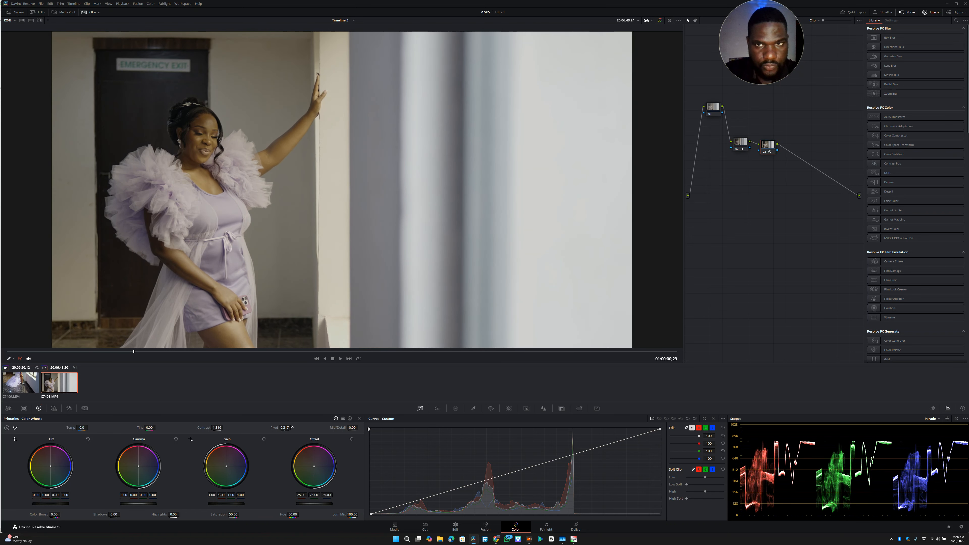
pyautogui.click(660, 20)
pyautogui.click(660, 19)
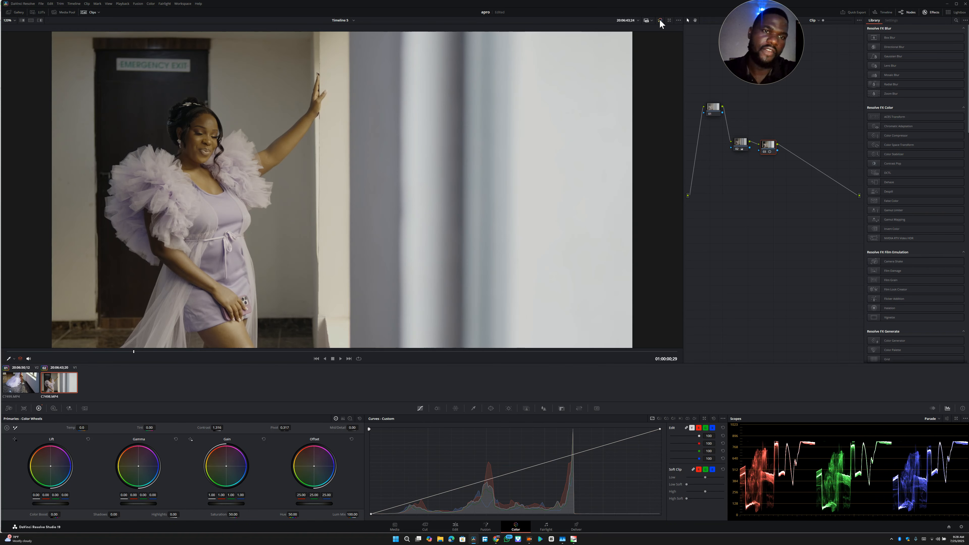
# Add a serial node after the third node and raise its saturation to about 70, checking the picture in the viewer.
pyautogui.rightClick(775, 148)
pyautogui.click(857, 171)
pyautogui.moveTo(233, 514); pyautogui.dragTo(241, 514)
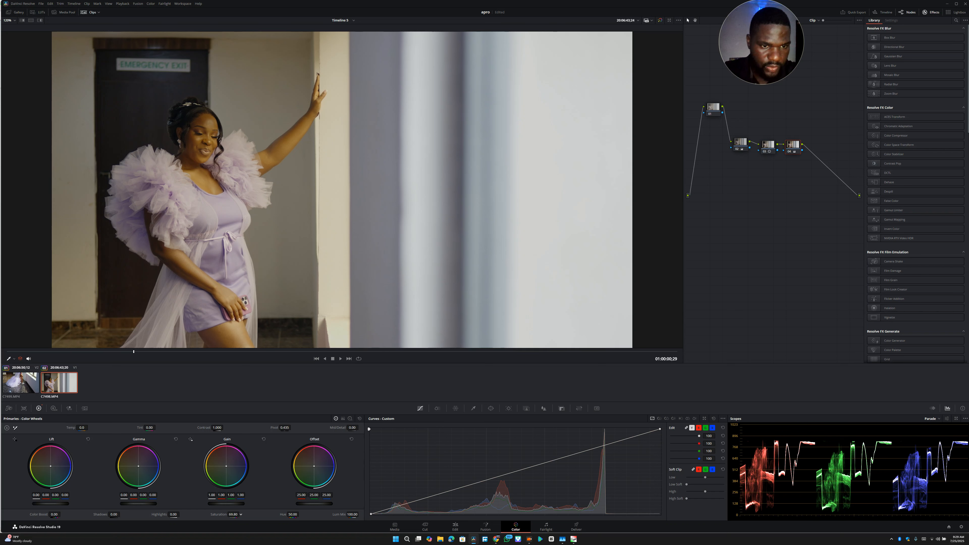
pyautogui.moveTo(235, 514); pyautogui.dragTo(235, 514)
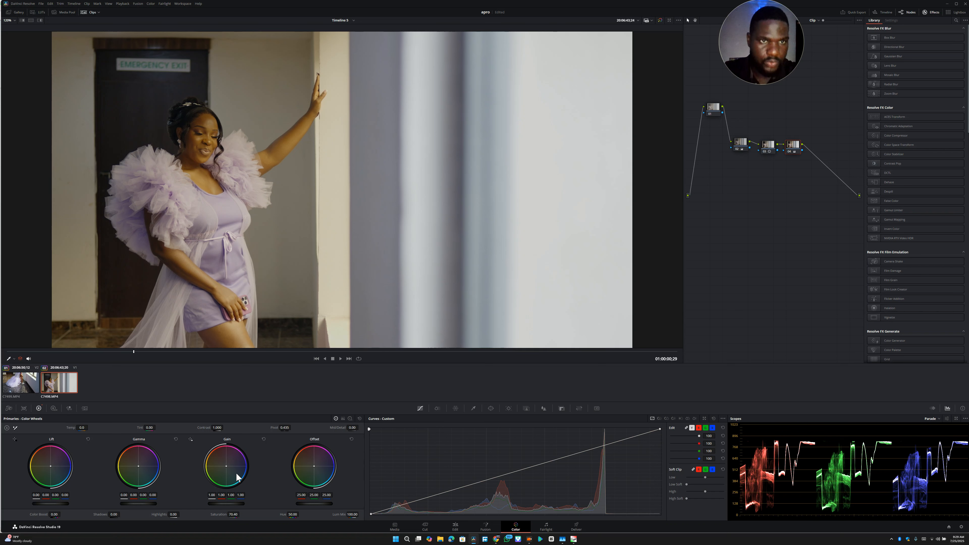
pyautogui.scroll(-2, 269, 262)
pyautogui.scroll(5, 269, 262)
pyautogui.scroll(-4, 268, 263)
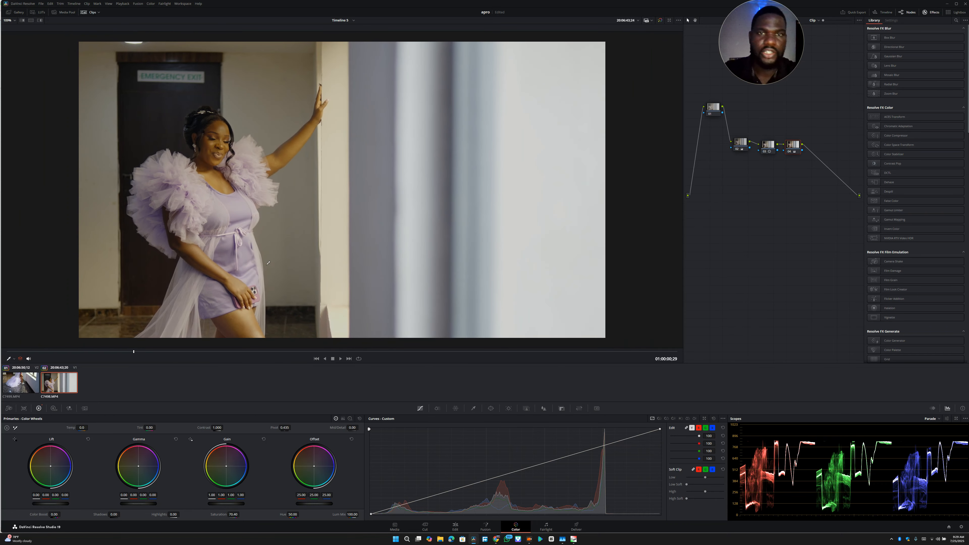
# Add a serial node after the fourth node and enable a circular power window on it.
pyautogui.rightClick(798, 148)
pyautogui.moveTo(833, 174)
pyautogui.click(878, 174)
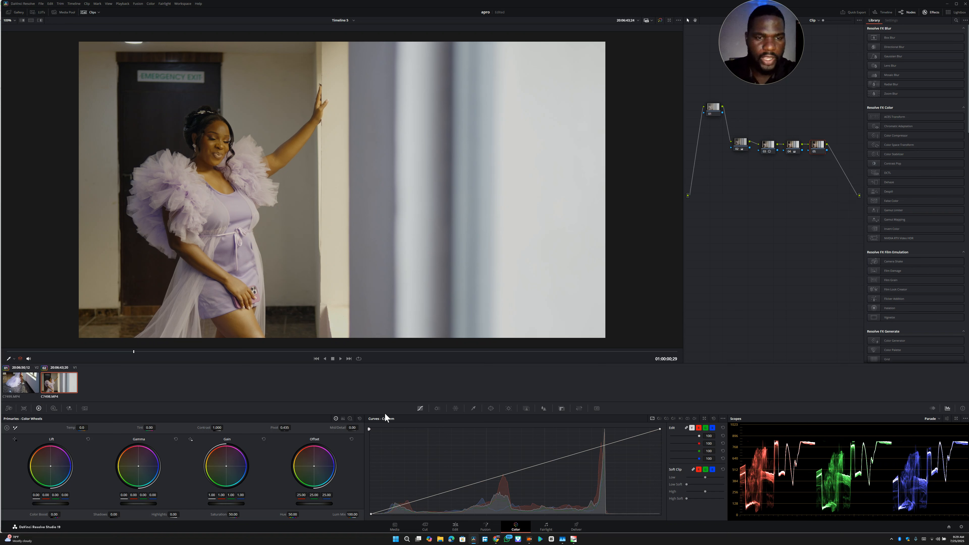
pyautogui.click(491, 408)
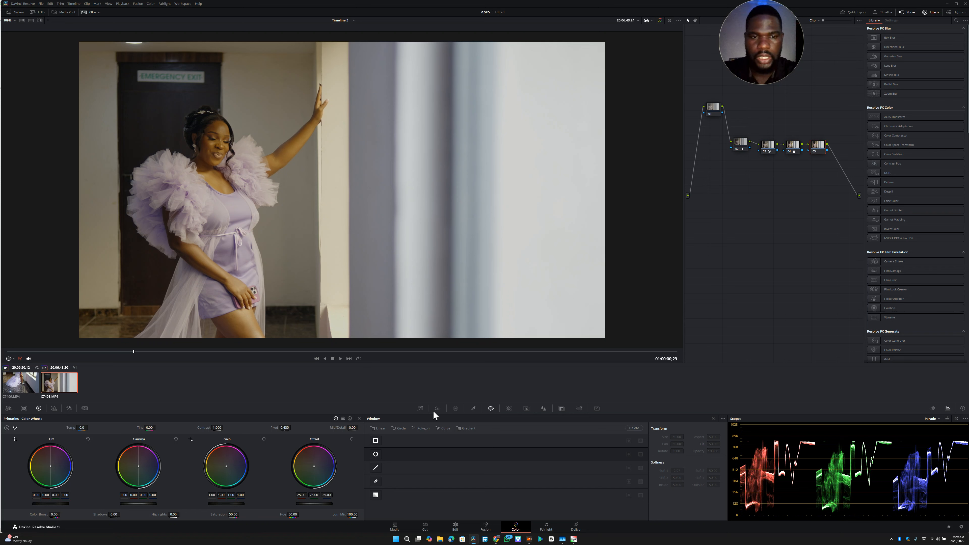
pyautogui.click(376, 454)
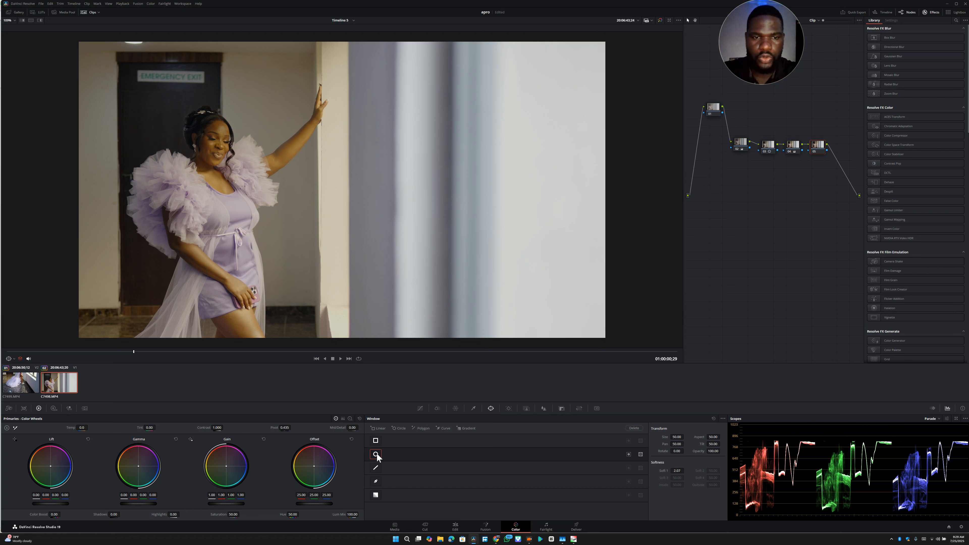
# Fit the circular window as a small ellipse on the woman's forehead with softness 0.70, highlighting only the windowed area in the viewer.
pyautogui.moveTo(264, 269); pyautogui.dragTo(217, 147)
pyautogui.scroll(3, 217, 147)
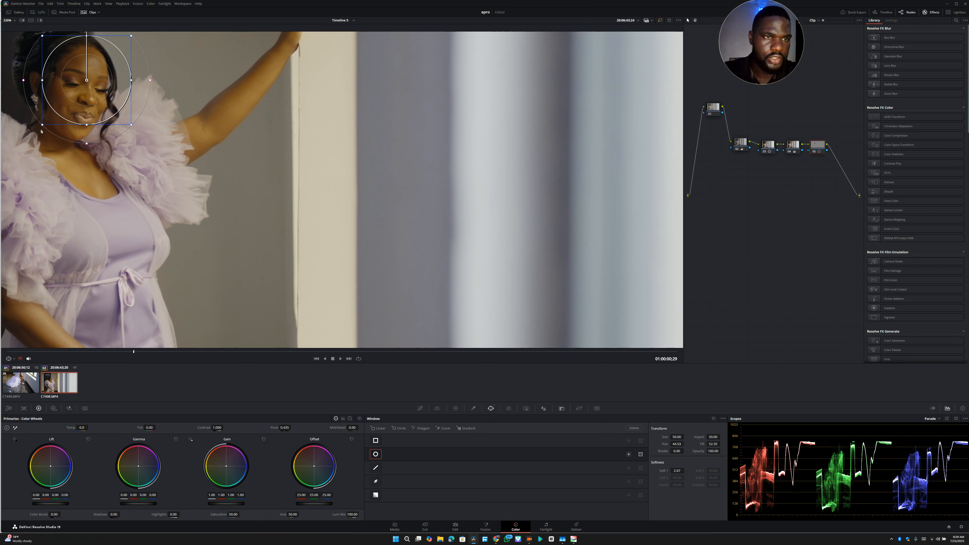
pyautogui.scroll(4, 44, 124)
pyautogui.scroll(-4, 45, 124)
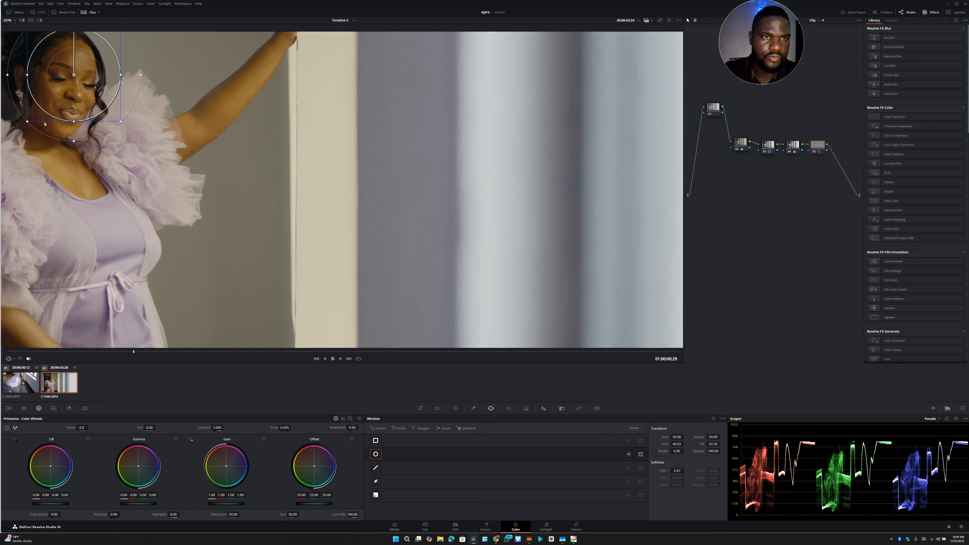
pyautogui.moveTo(43, 124); pyautogui.dragTo(92, 64)
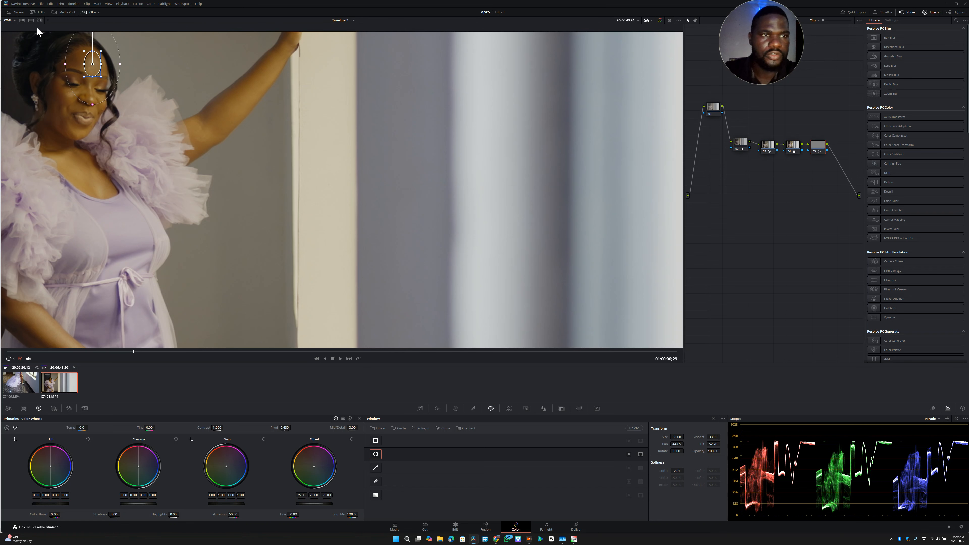
pyautogui.click(40, 20)
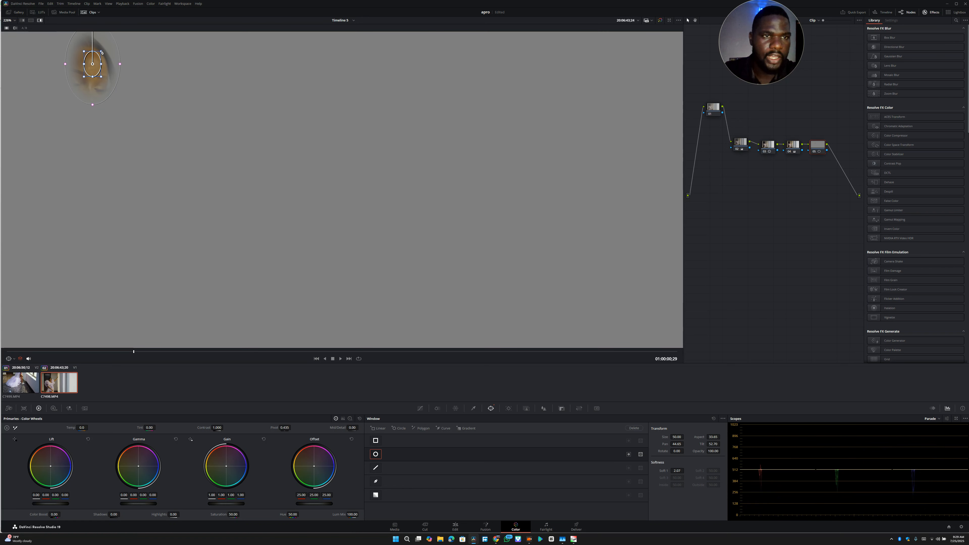
pyautogui.moveTo(121, 65); pyautogui.dragTo(94, 62)
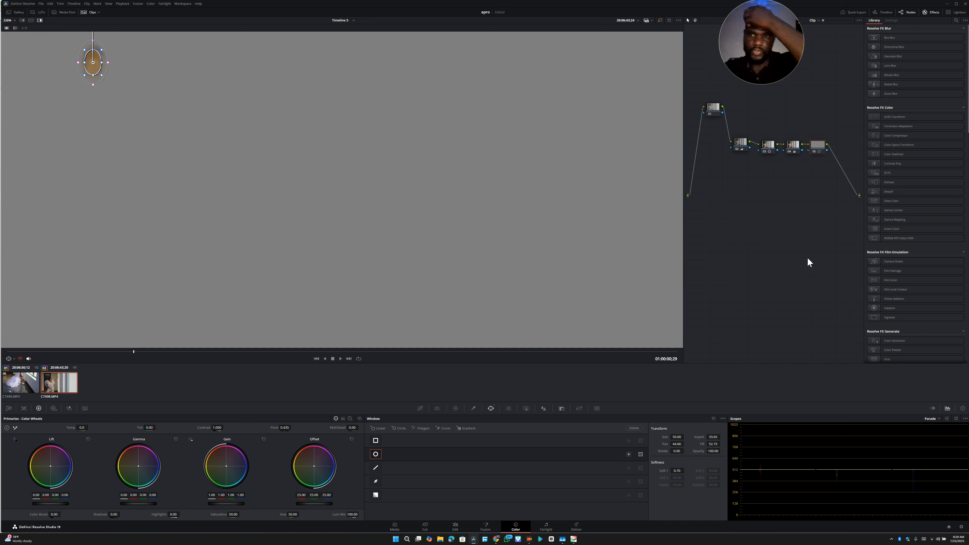
# Switch the scope from Parade to Vectorscope and check the skin tone indicator option in its settings.
pyautogui.click(932, 419)
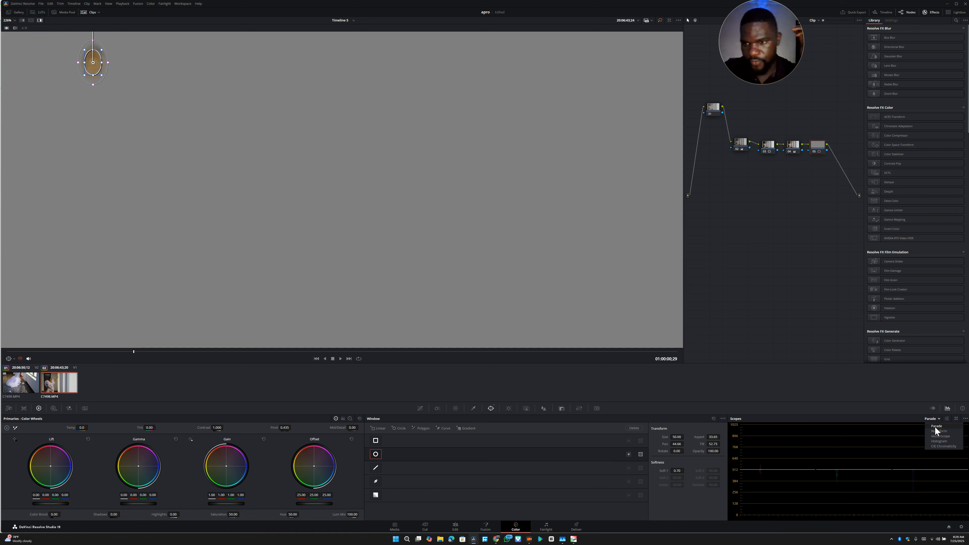
pyautogui.click(940, 436)
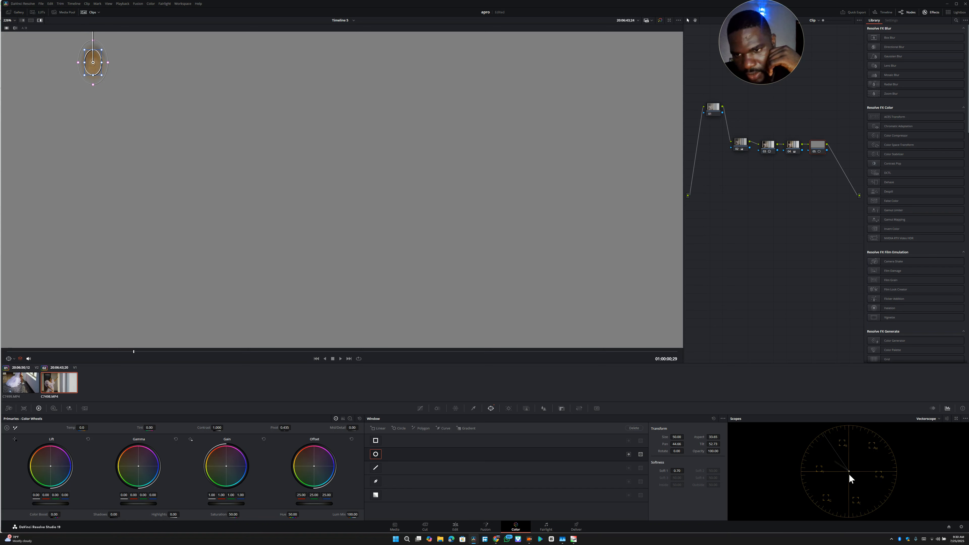
pyautogui.click(946, 418)
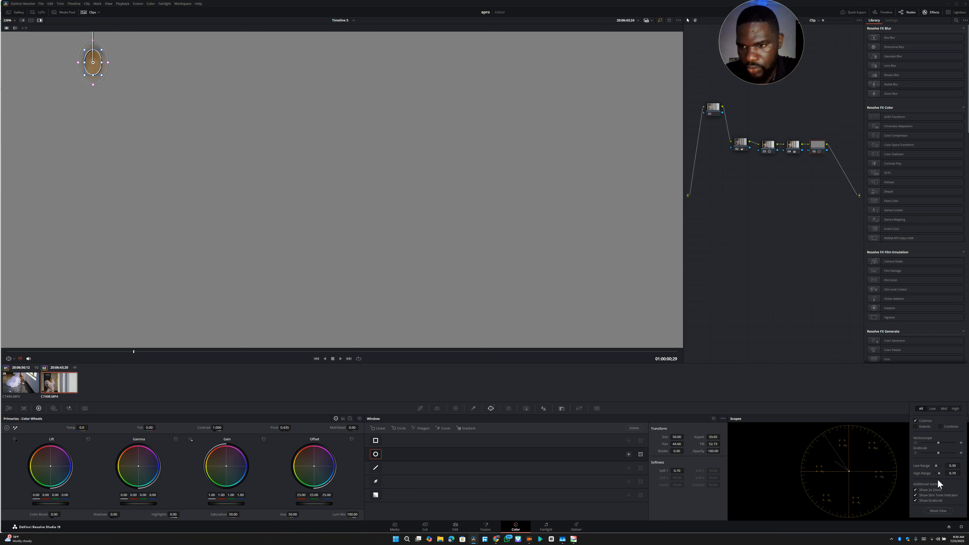
pyautogui.click(854, 419)
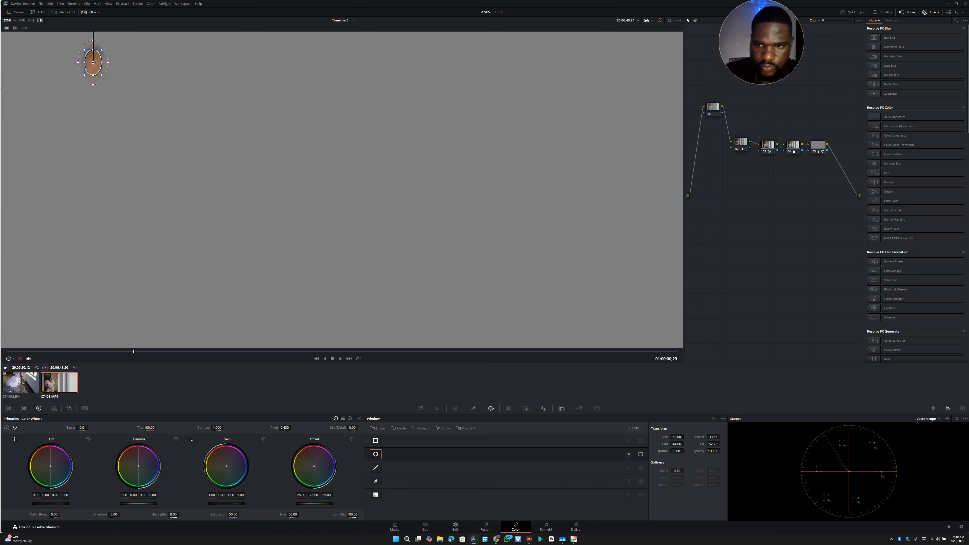
# Set the fifth node's tint to 80 and temperature to -1420, and reset its window so the correction affects the whole image.
pyautogui.moveTo(157, 427); pyautogui.dragTo(158, 428)
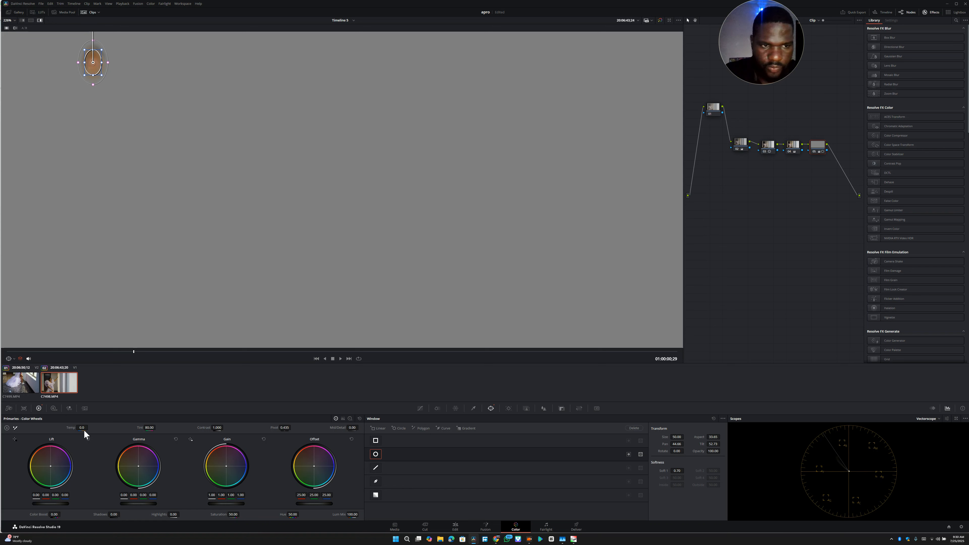
pyautogui.moveTo(89, 428); pyautogui.dragTo(69, 427)
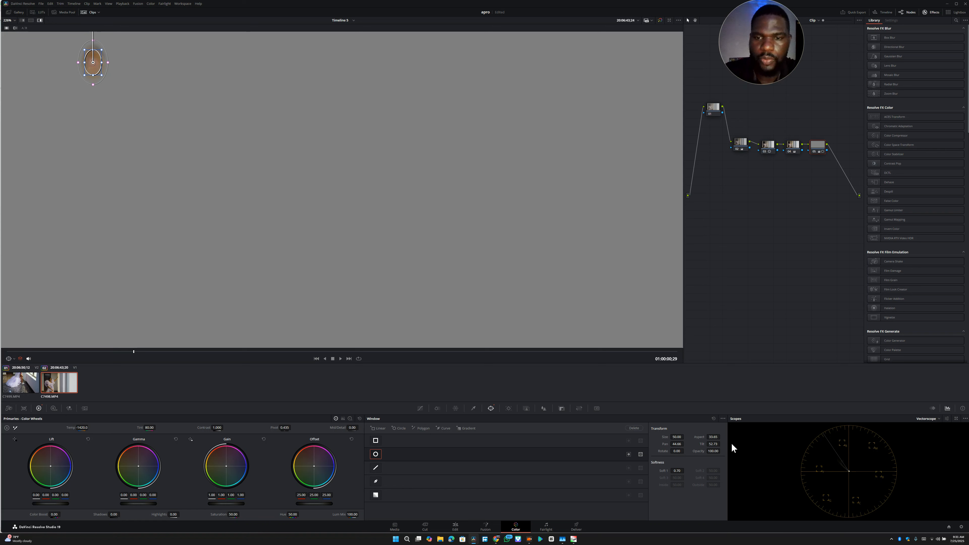
pyautogui.click(713, 418)
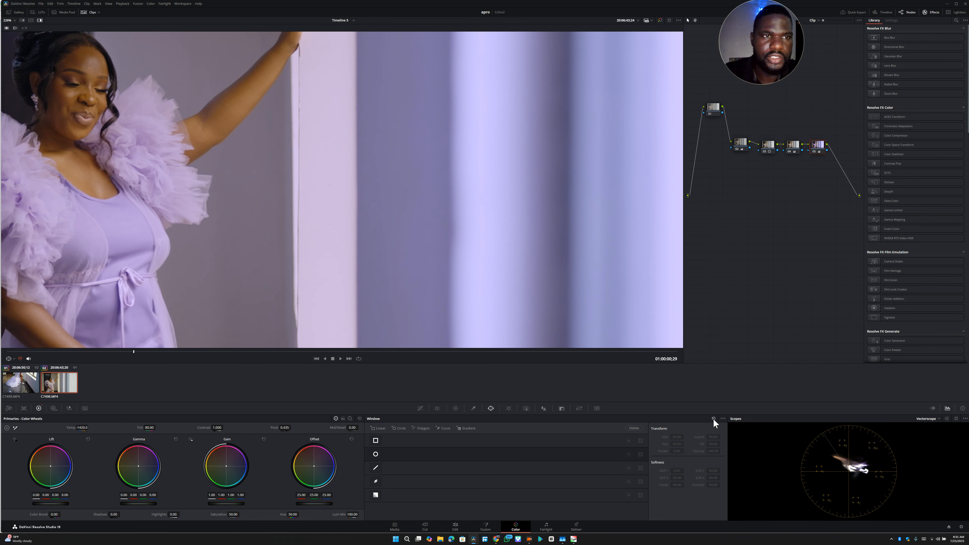
# Examine the corrected skin tones and dress at different magnifications and compare the picture with all grades bypassed.
pyautogui.scroll(-8, 498, 265)
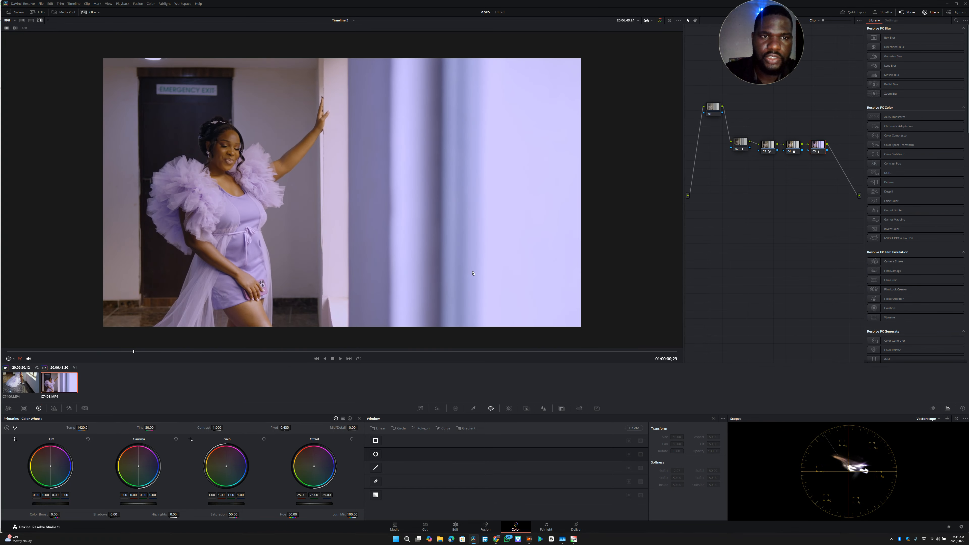
pyautogui.scroll(4, 473, 273)
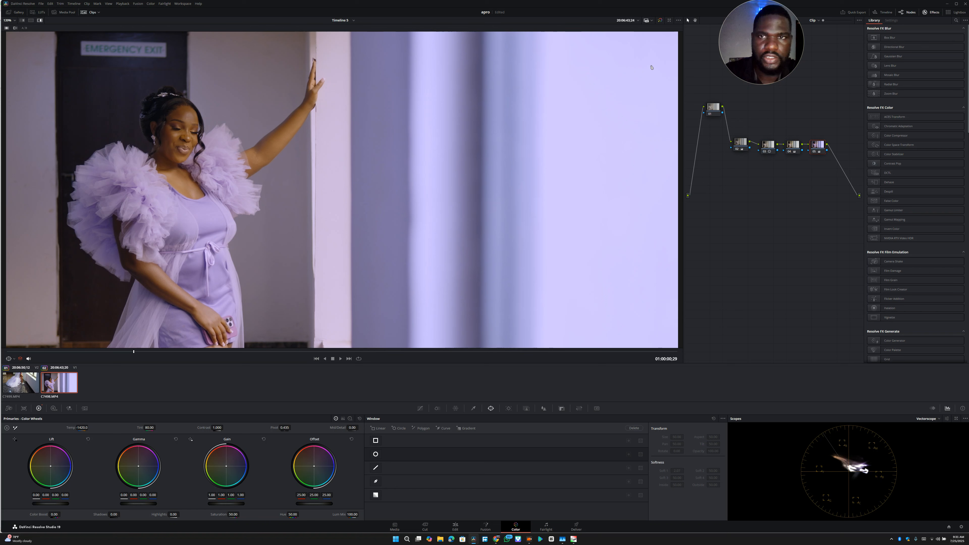
pyautogui.click(660, 21)
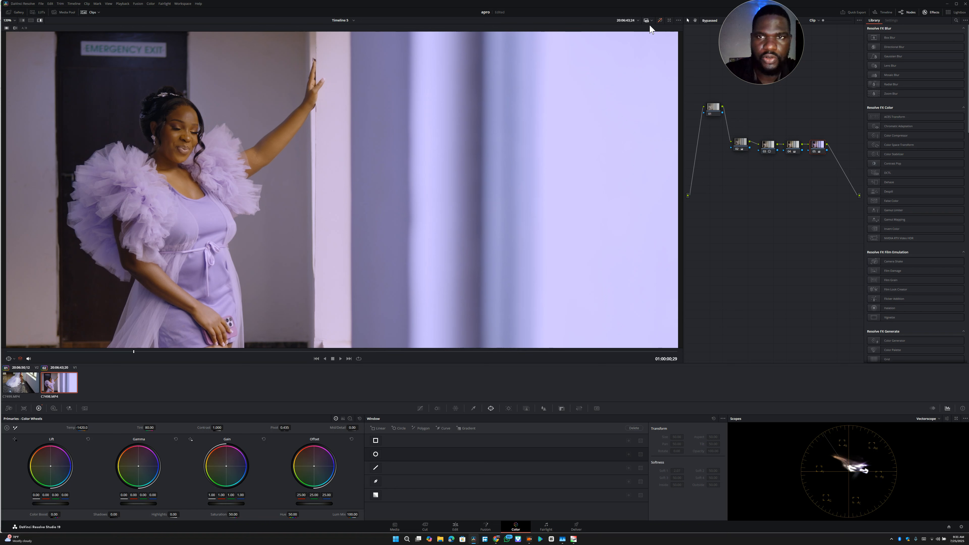
pyautogui.click(661, 21)
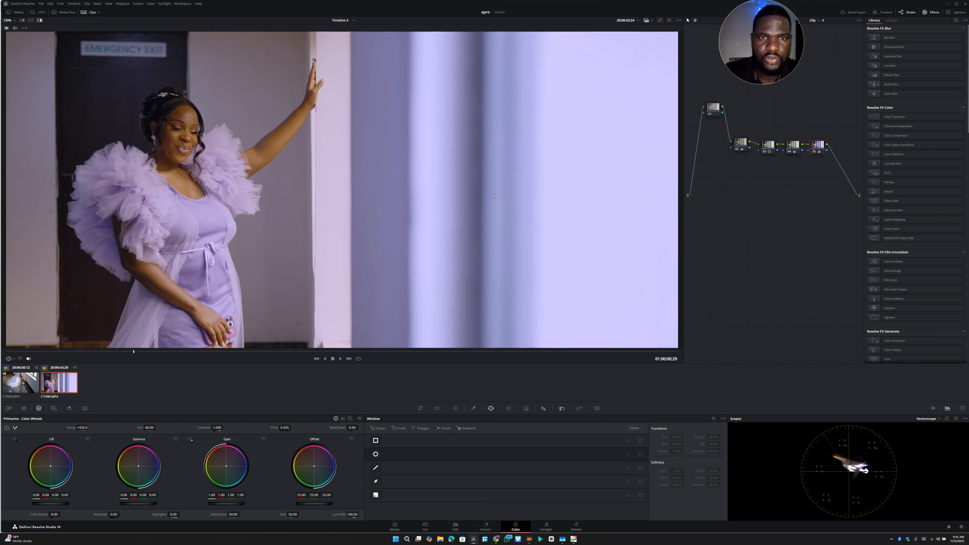
pyautogui.scroll(-4, 494, 196)
pyautogui.scroll(4, 494, 196)
pyautogui.scroll(-1, 493, 196)
pyautogui.scroll(-2, 493, 195)
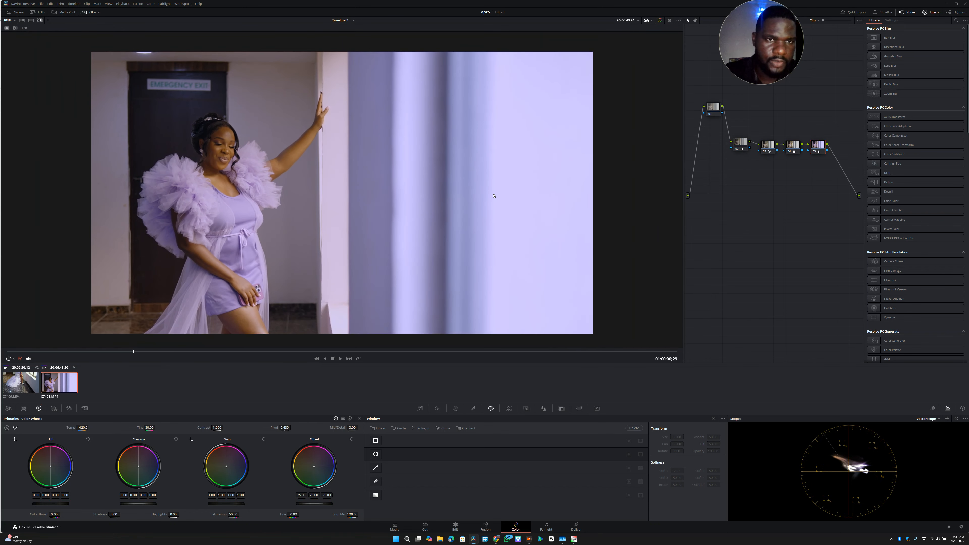
pyautogui.scroll(-1, 493, 196)
pyautogui.scroll(1, 494, 196)
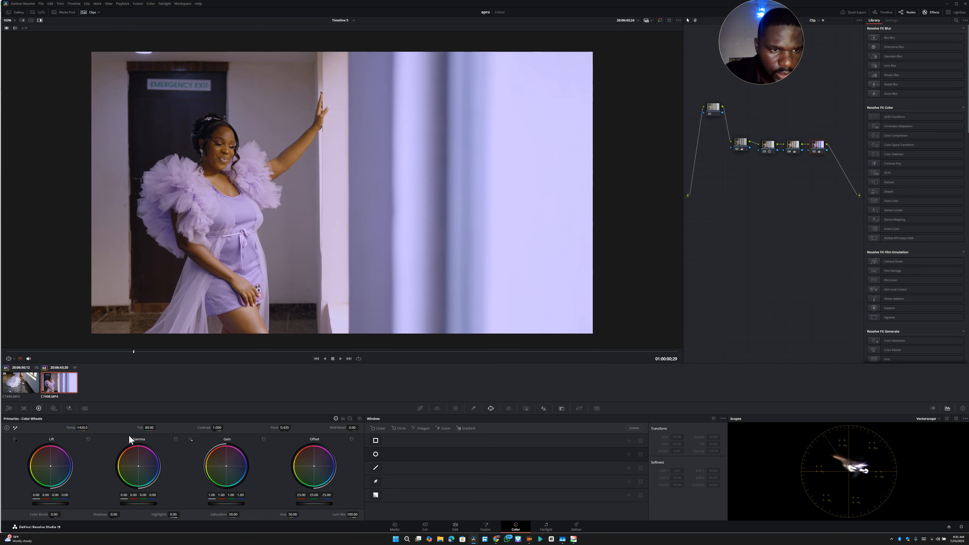
# Lower the fifth node's tint to reduce the magenta cast, checking the result against the picture with all grades bypassed.
pyautogui.moveTo(153, 427); pyautogui.dragTo(144, 427)
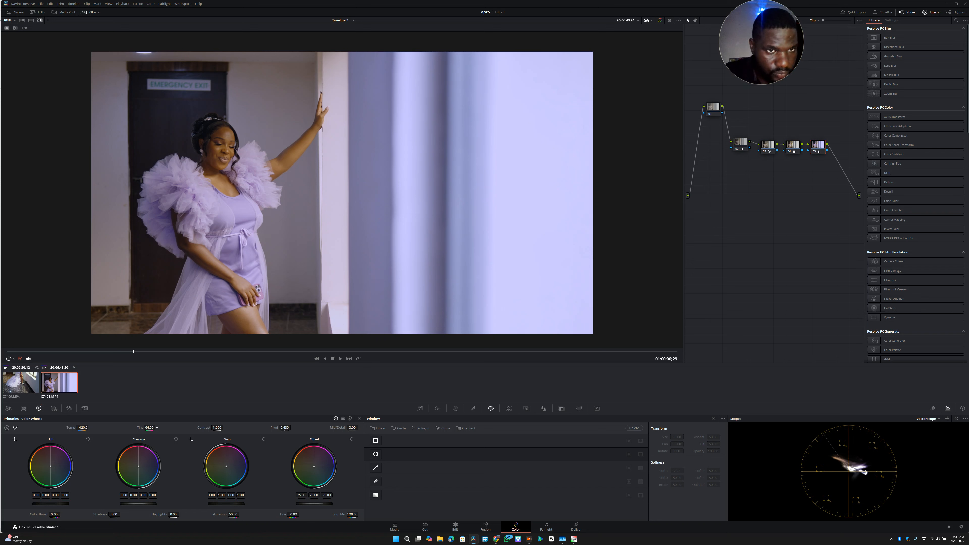
pyautogui.scroll(-3, 341, 191)
pyautogui.scroll(6, 342, 190)
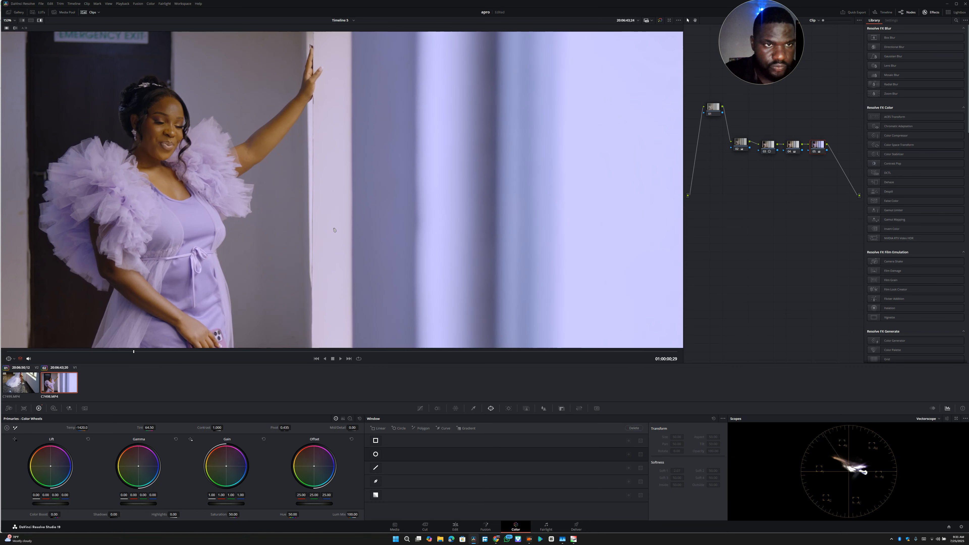
pyautogui.moveTo(150, 428); pyautogui.dragTo(147, 427)
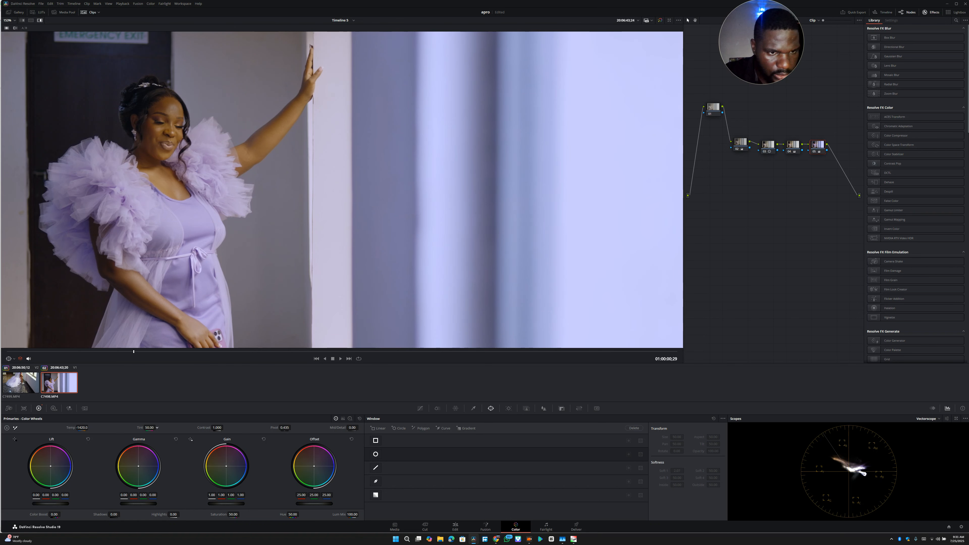
pyautogui.scroll(5, 339, 220)
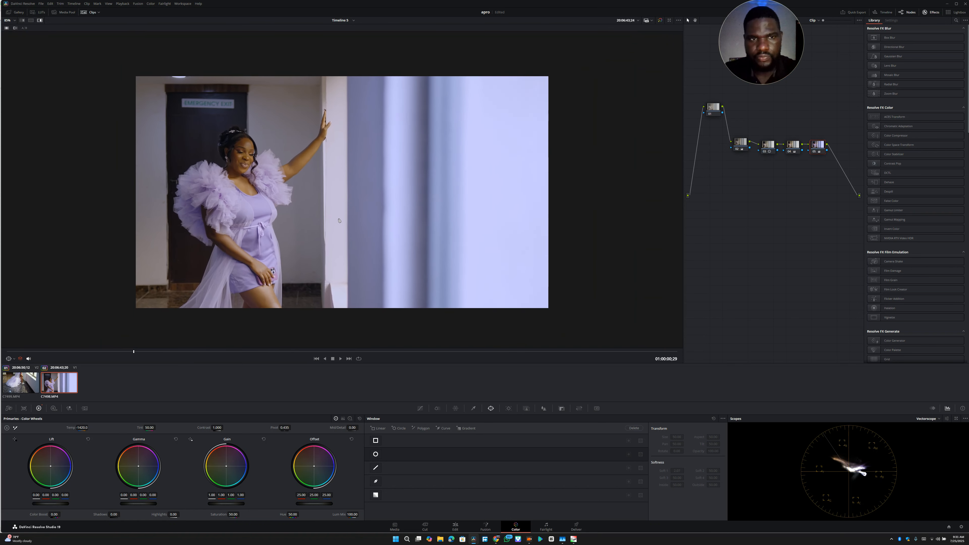
pyautogui.click(659, 21)
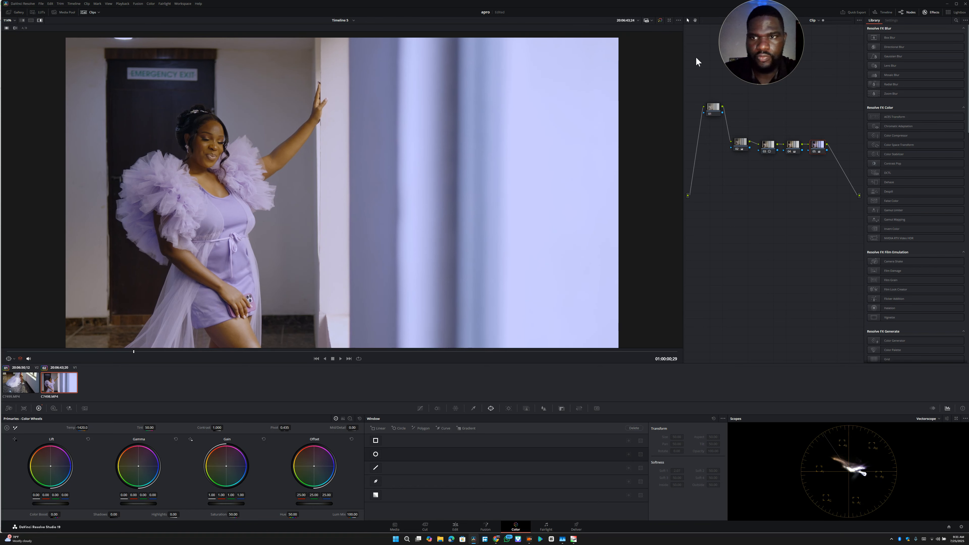
# Add a serial node after the fifth node and place it below the existing node chain.
pyautogui.click(815, 152)
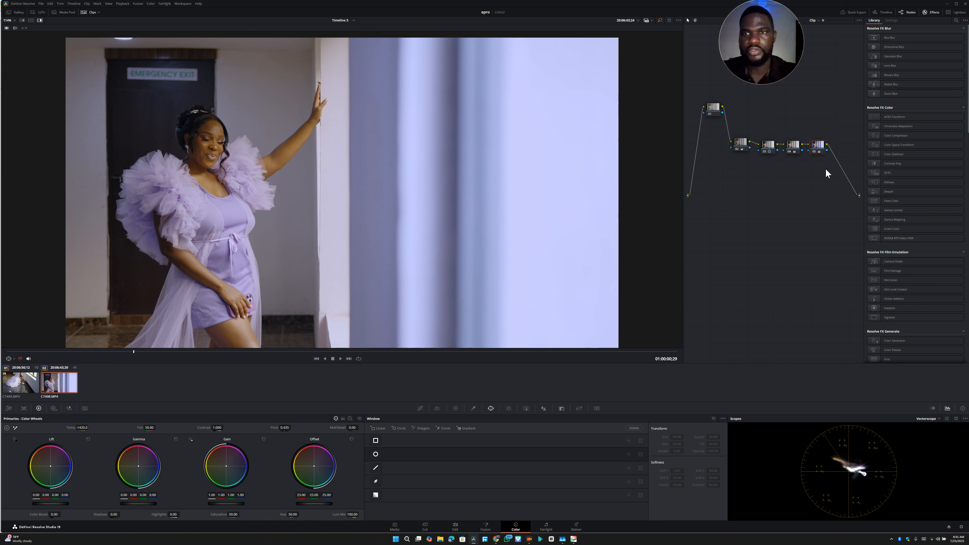
pyautogui.rightClick(822, 146)
pyautogui.moveTo(836, 168)
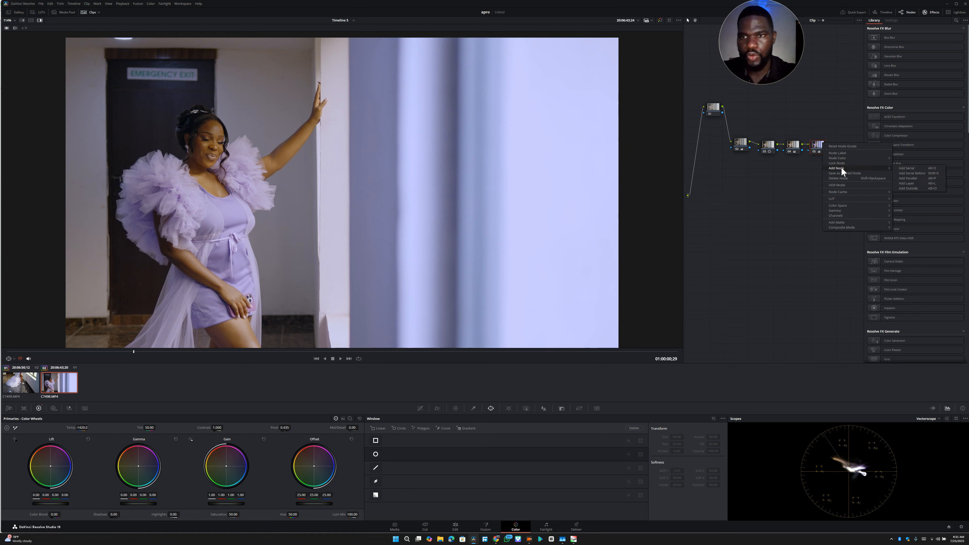
pyautogui.click(922, 169)
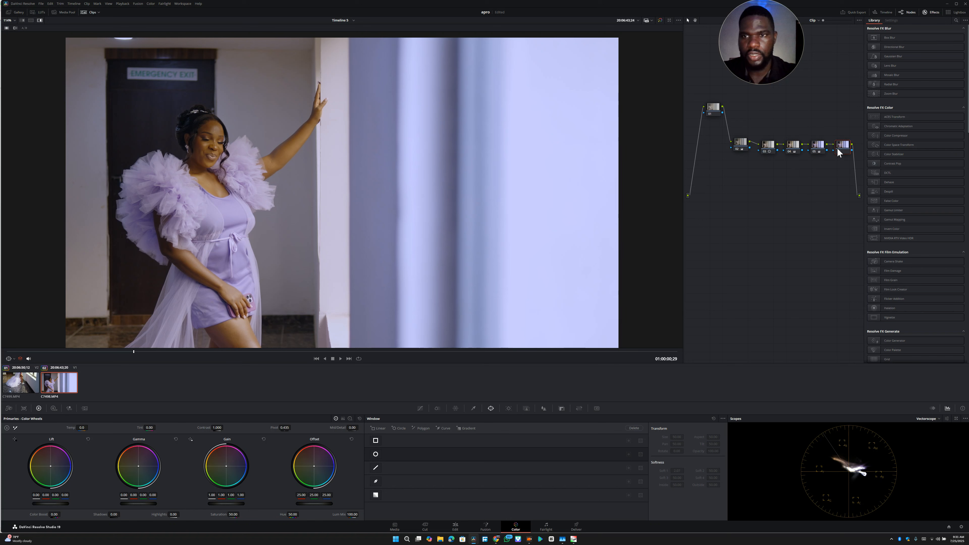
pyautogui.moveTo(837, 151); pyautogui.dragTo(713, 192)
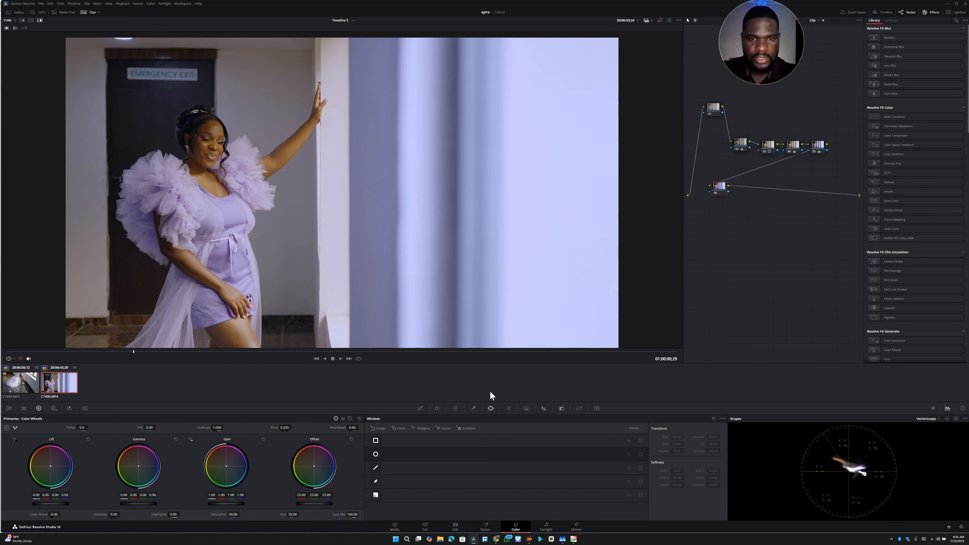
# Add a circular window to the sixth node, with softness about 16.4, and enlarge it over the woman.
pyautogui.click(375, 455)
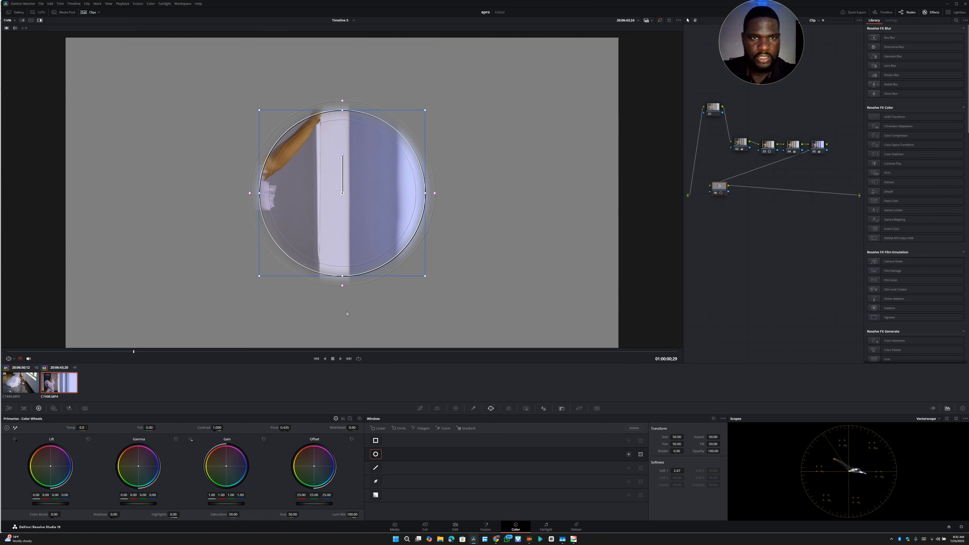
pyautogui.moveTo(334, 214); pyautogui.dragTo(223, 193)
pyautogui.moveTo(309, 177); pyautogui.dragTo(375, 178)
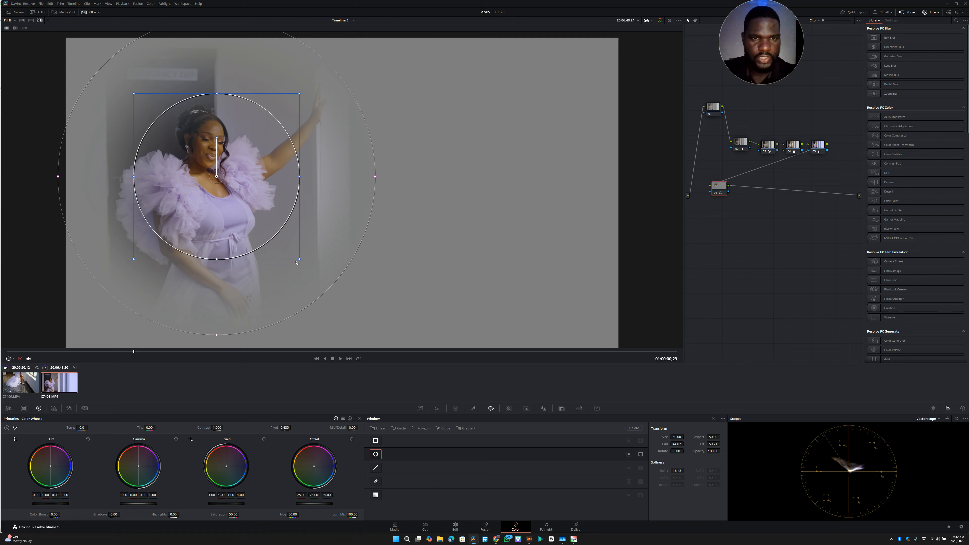
pyautogui.moveTo(300, 260); pyautogui.dragTo(358, 320)
pyautogui.moveTo(298, 235); pyautogui.dragTo(309, 251)
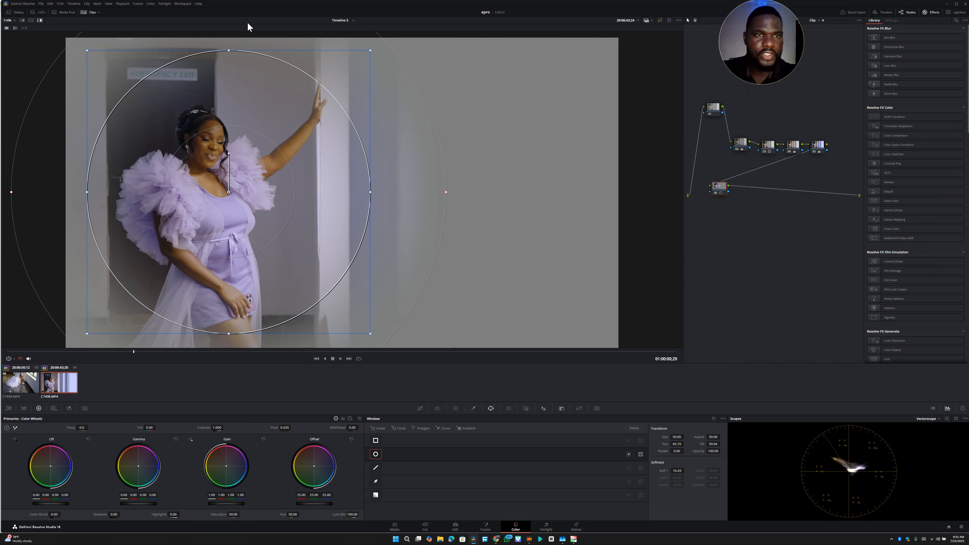
# Reshape the circular window into a tall ellipse around the woman and rotate it about 13 degrees to follow her raised arm.
pyautogui.moveTo(228, 50); pyautogui.dragTo(232, 26)
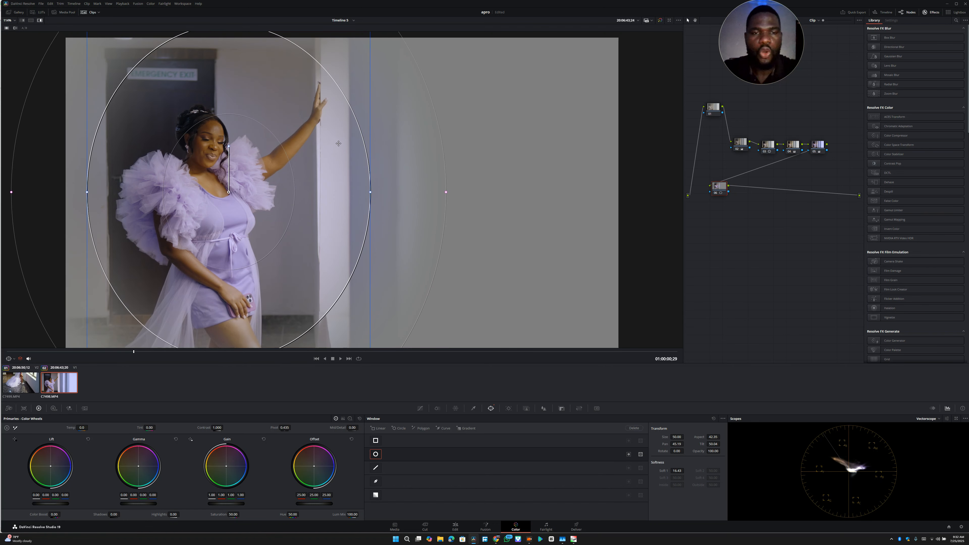
pyautogui.moveTo(367, 191); pyautogui.dragTo(358, 190)
pyautogui.moveTo(280, 219); pyautogui.dragTo(310, 229)
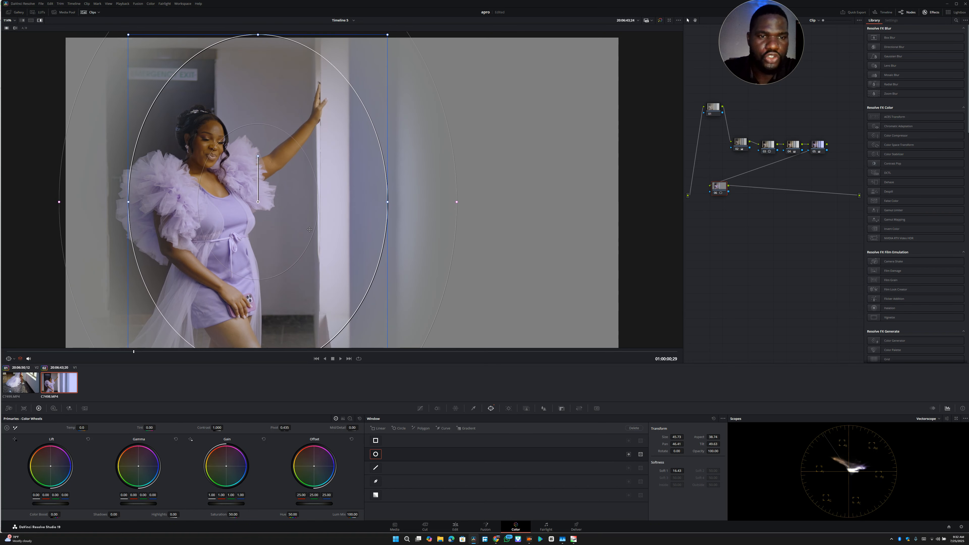
pyautogui.moveTo(388, 204); pyautogui.dragTo(305, 201)
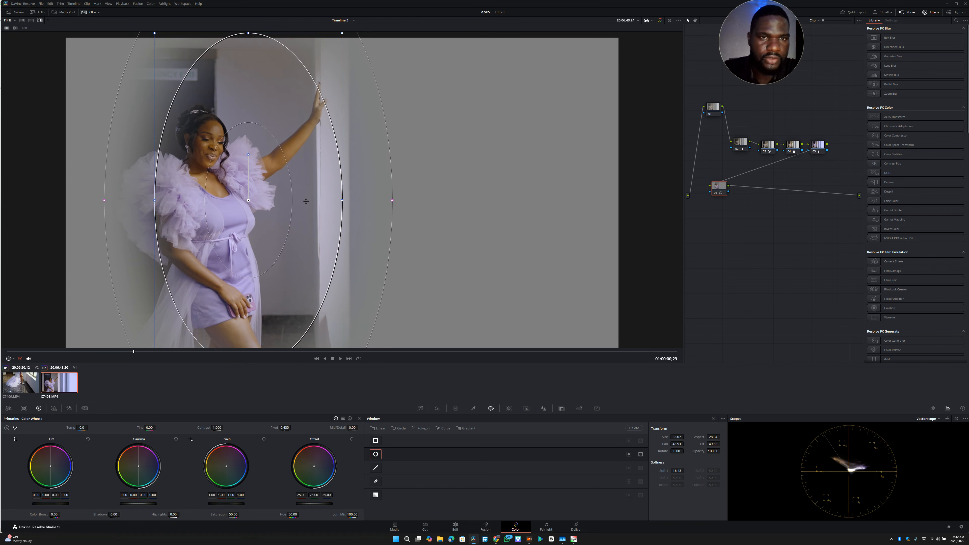
pyautogui.moveTo(249, 33); pyautogui.dragTo(248, 39)
pyautogui.scroll(-3, 278, 126)
pyautogui.scroll(2, 284, 126)
pyautogui.scroll(-1, 288, 126)
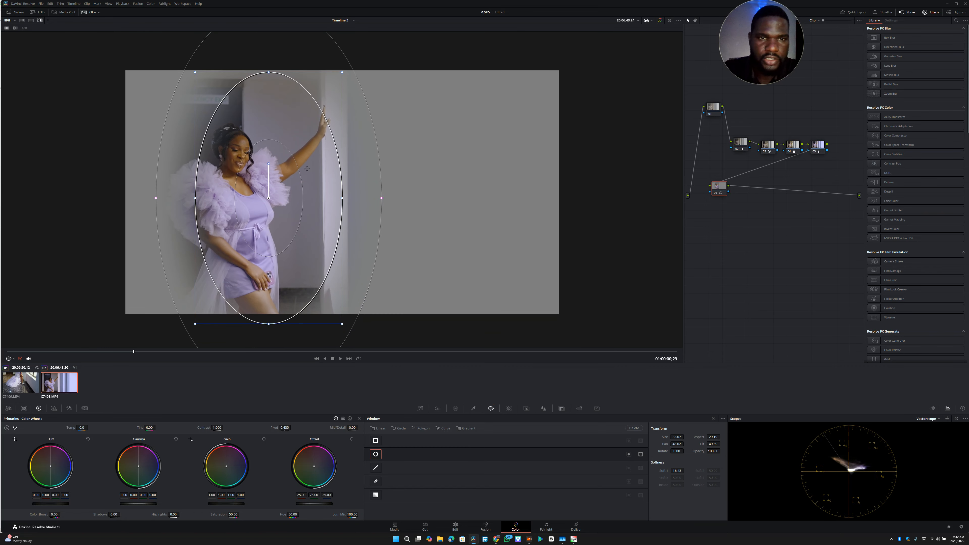
pyautogui.moveTo(266, 166); pyautogui.dragTo(346, 163)
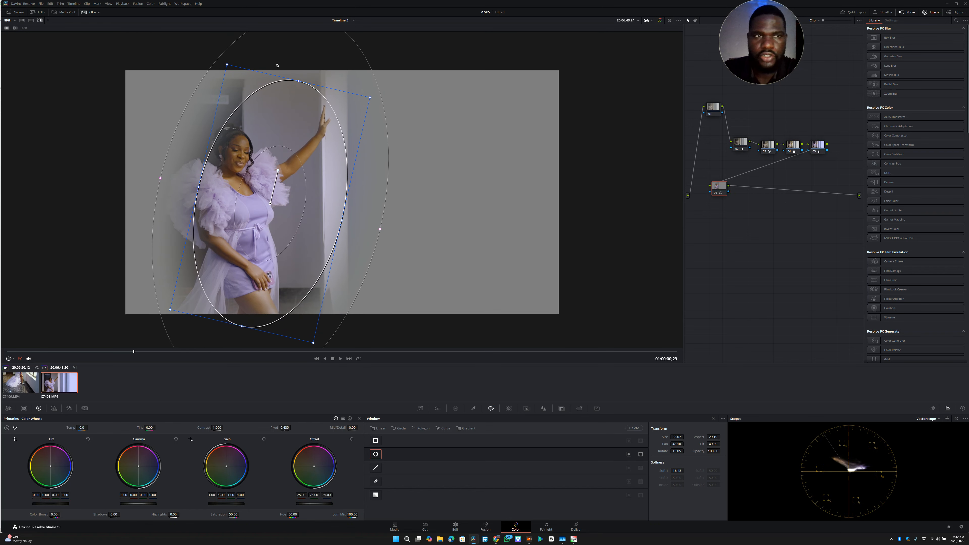
# Track the elliptical window forward from the start of the clip to its end.
pyautogui.moveTo(58, 351); pyautogui.dragTo(1, 355)
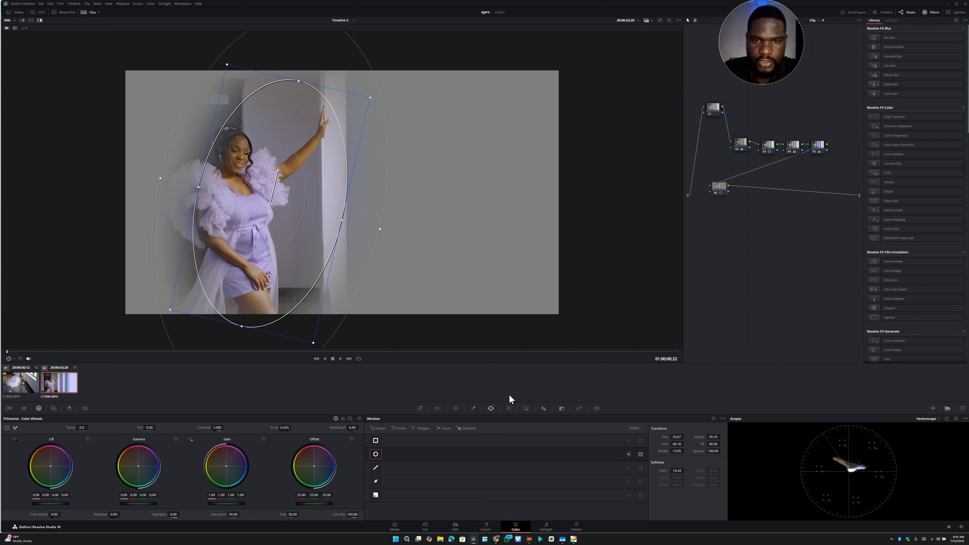
pyautogui.click(508, 408)
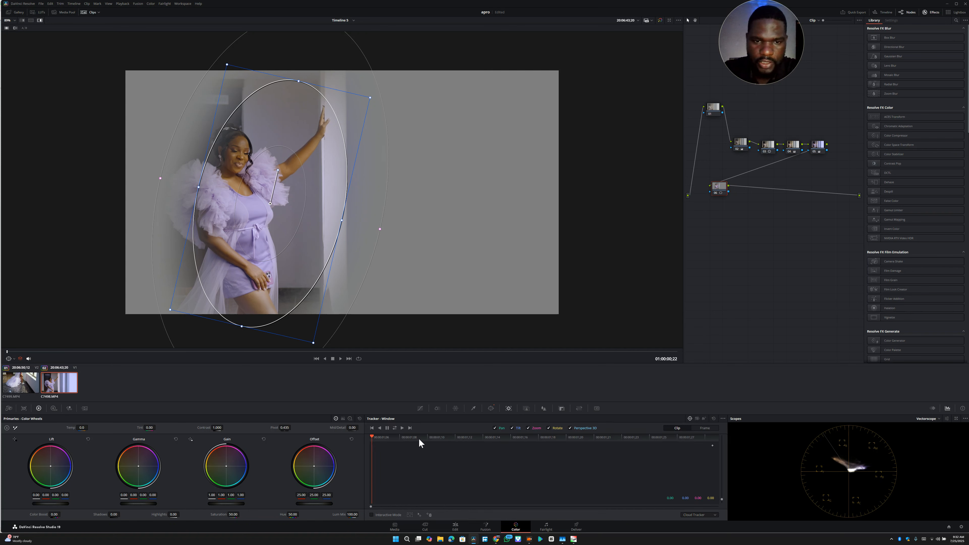
pyautogui.click(403, 427)
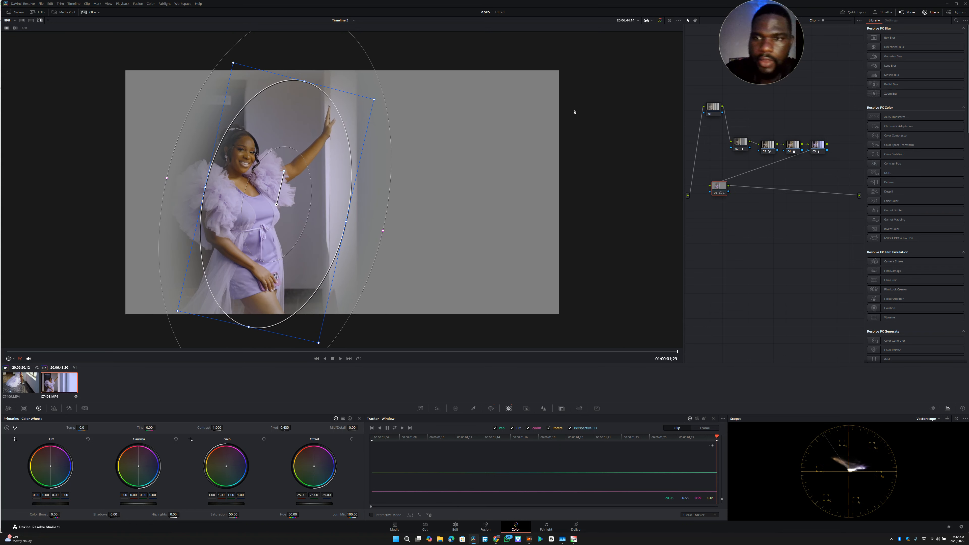
# Add a serial node after the sixth node that holds the tracked window.
pyautogui.rightClick(720, 187)
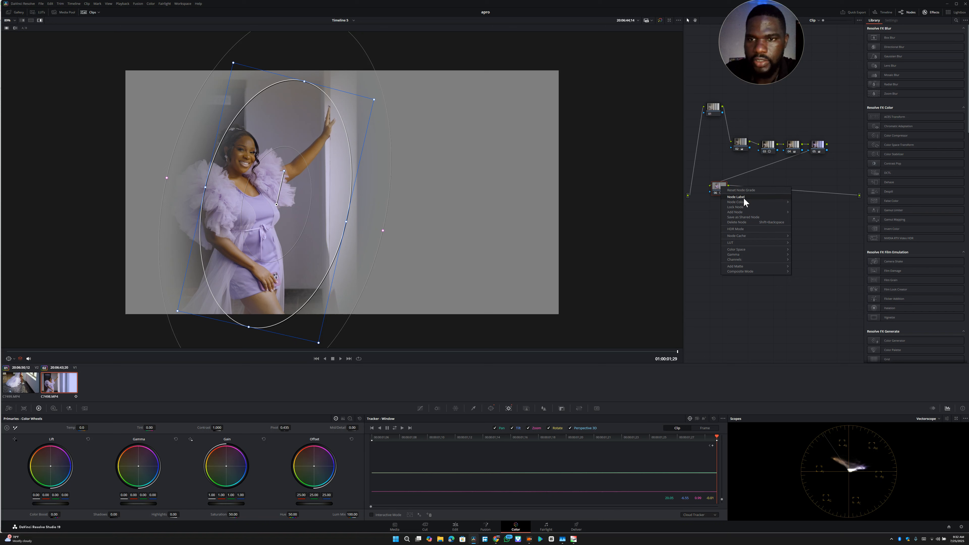
pyautogui.moveTo(749, 209)
pyautogui.click(800, 212)
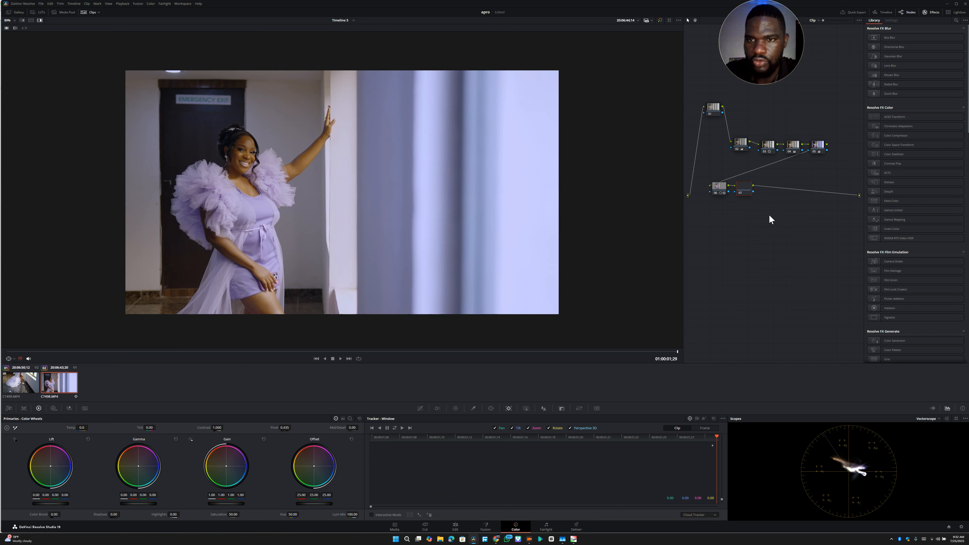
# Add a layer node beneath the seventh node and connect the sixth node's key output to its alpha input.
pyautogui.rightClick(741, 191)
pyautogui.moveTo(778, 213)
pyautogui.click(832, 229)
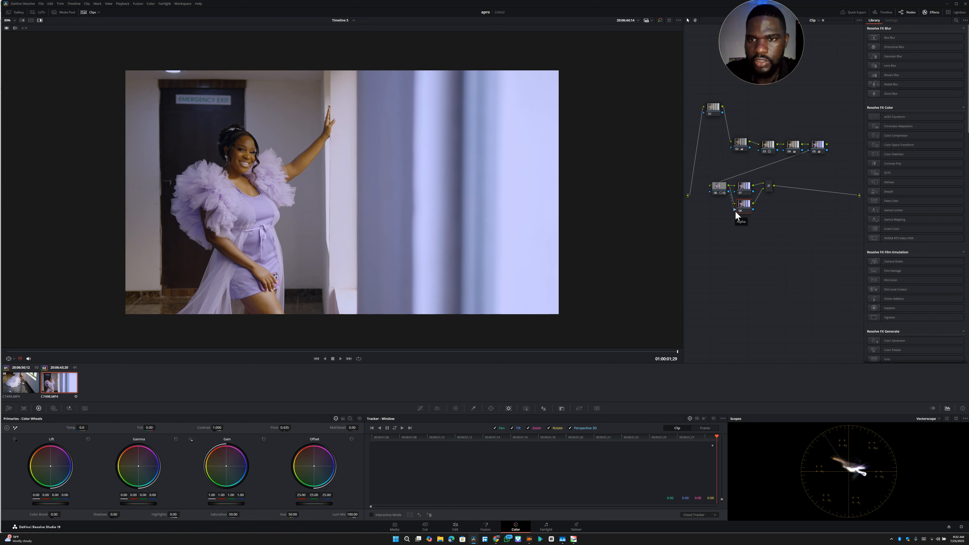
pyautogui.moveTo(735, 210); pyautogui.dragTo(735, 210)
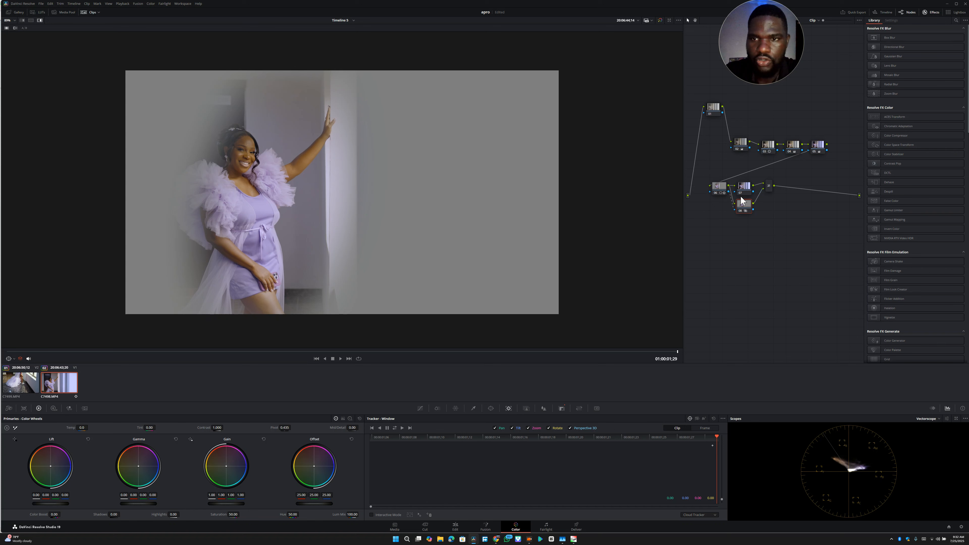
# Sample the woman's facial skin with the HSL Qualifier on the sixth node, using the highlight view to show the selection.
pyautogui.click(720, 187)
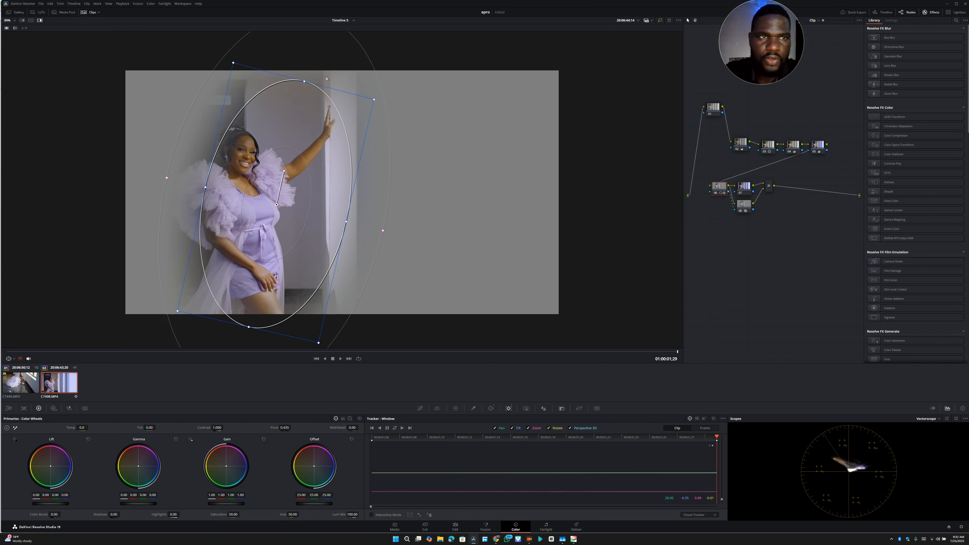
pyautogui.click(39, 20)
pyautogui.click(39, 20)
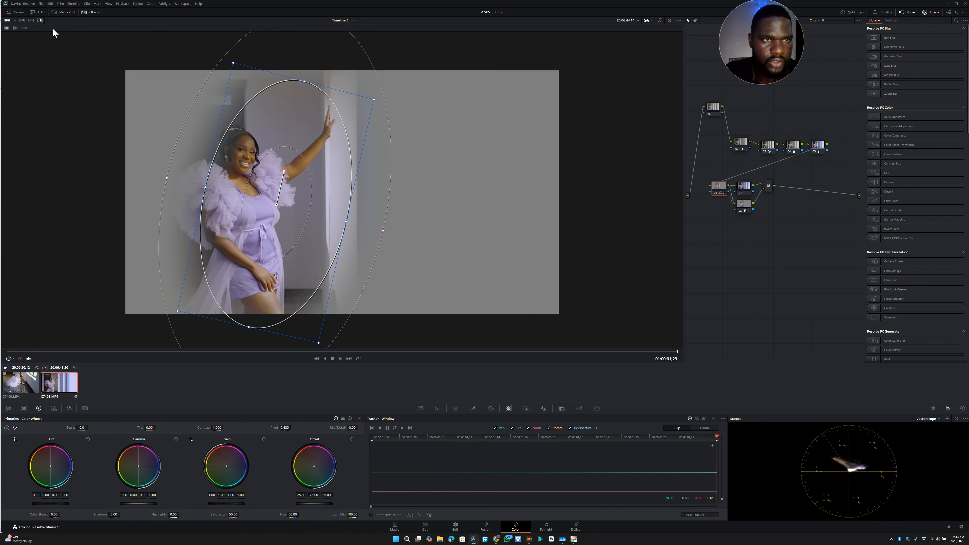
pyautogui.click(471, 408)
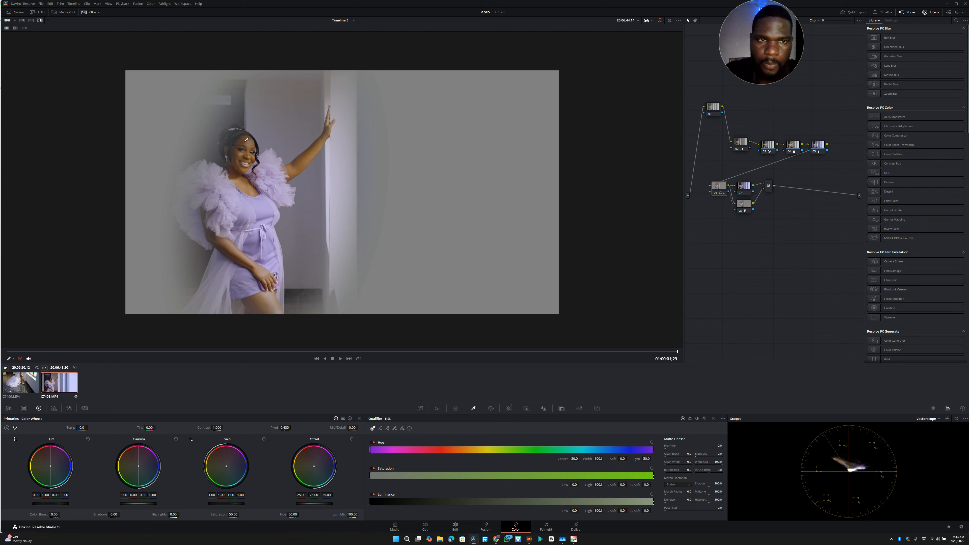
pyautogui.moveTo(246, 139)
pyautogui.mouseDown()
pyautogui.moveTo(236, 142)
pyautogui.moveTo(247, 142)
pyautogui.moveTo(240, 154)
pyautogui.mouseUp()
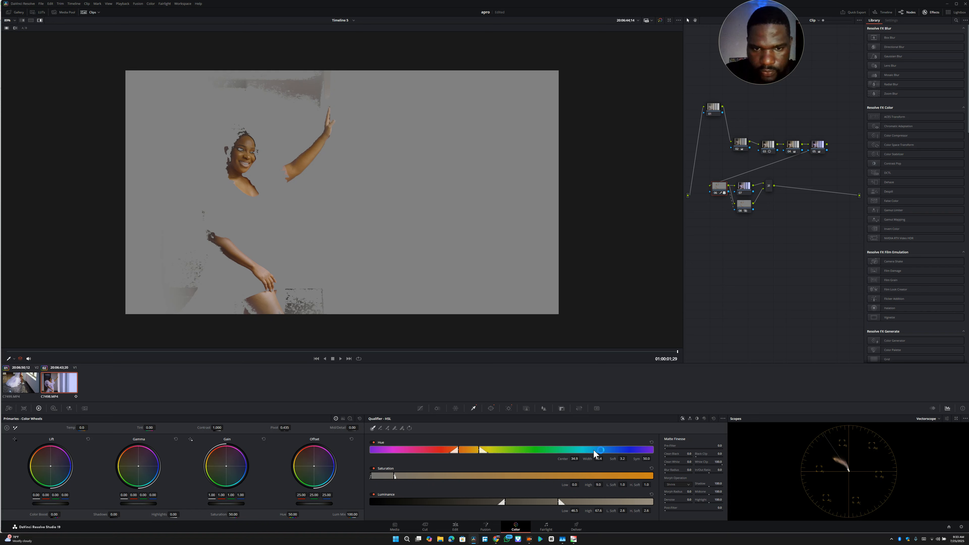
# Adjust the skin key to hue center 35.8 and luminance range 51.6 to 72.7, comparing the isolated skin with the full picture.
pyautogui.moveTo(468, 450)
pyautogui.mouseDown()
pyautogui.moveTo(479, 450)
pyautogui.moveTo(470, 454)
pyautogui.mouseUp()
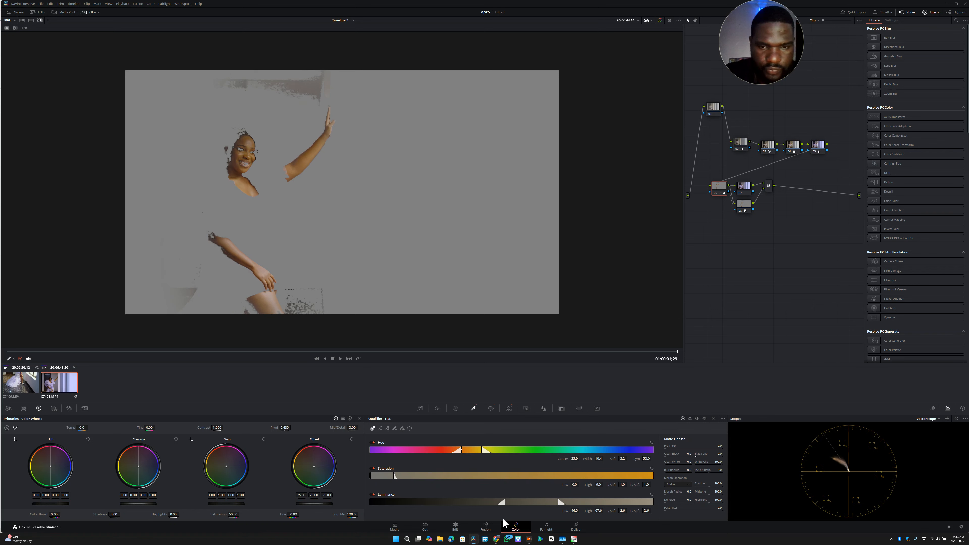
pyautogui.moveTo(531, 501)
pyautogui.mouseDown()
pyautogui.moveTo(519, 504)
pyautogui.moveTo(545, 505)
pyautogui.mouseUp()
pyautogui.moveTo(385, 475); pyautogui.dragTo(364, 479)
pyautogui.moveTo(473, 448)
pyautogui.mouseDown()
pyautogui.moveTo(458, 451)
pyautogui.moveTo(471, 451)
pyautogui.mouseUp()
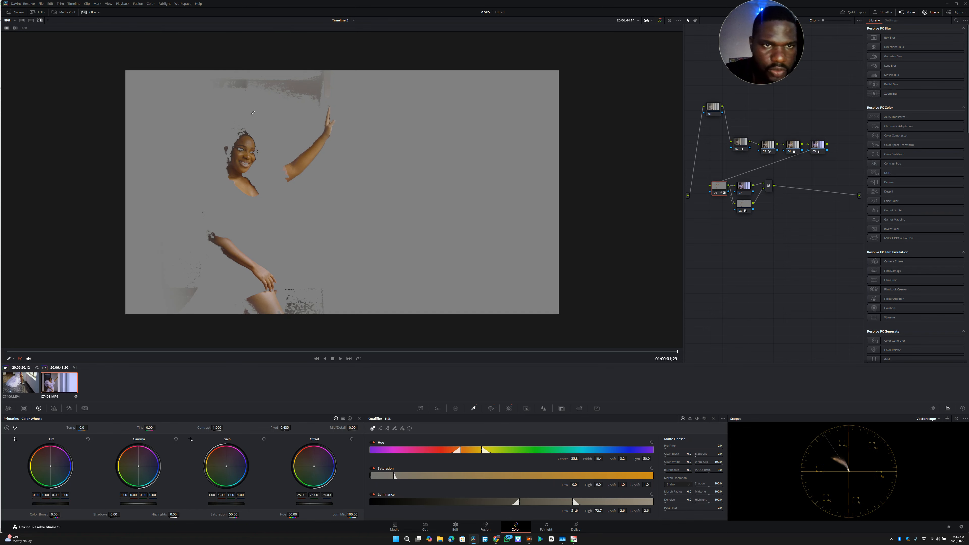
pyautogui.scroll(-2, 255, 140)
pyautogui.scroll(5, 255, 140)
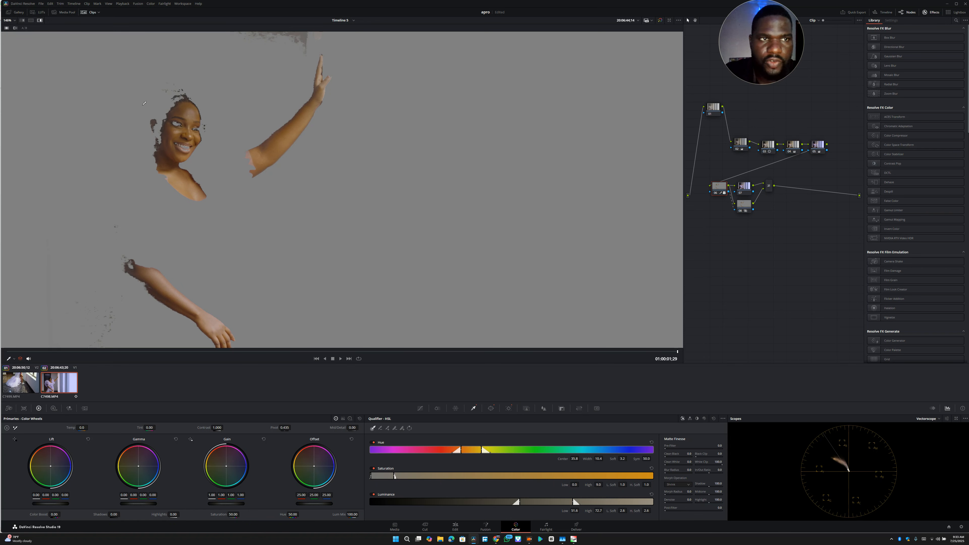
pyautogui.click(39, 21)
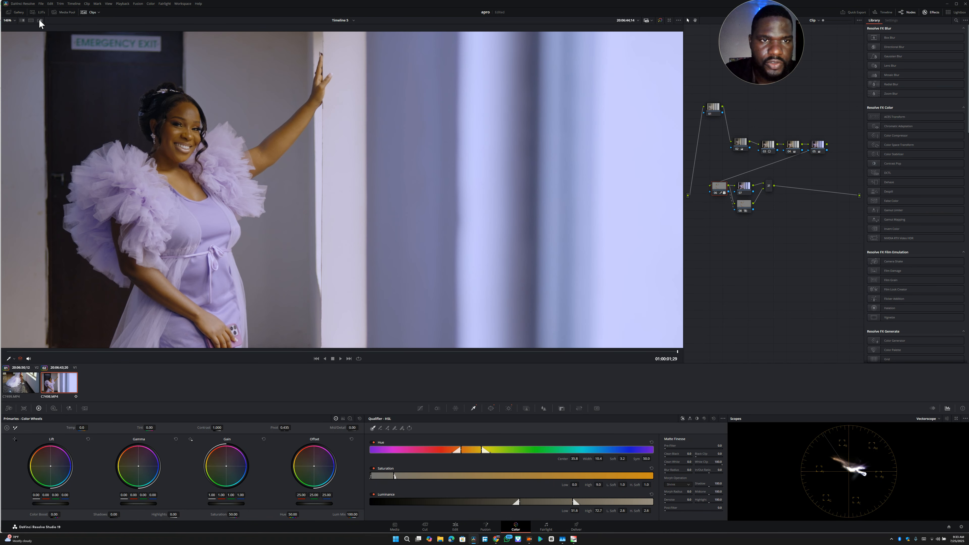
pyautogui.click(39, 20)
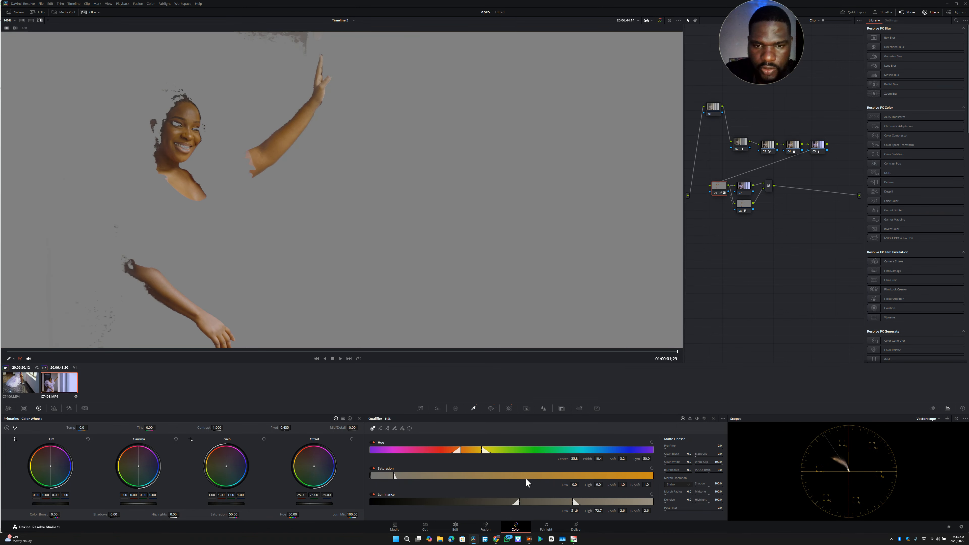
# Refine the skin key to hue center 36.5, hue width 10.6, and luminance range 52.1 to 73.1.
pyautogui.moveTo(481, 450); pyautogui.dragTo(477, 449)
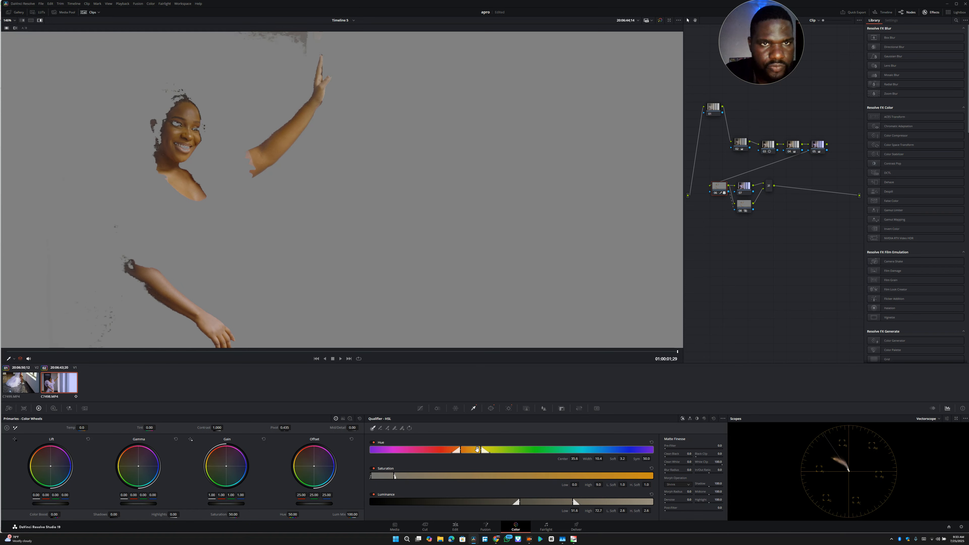
pyautogui.moveTo(564, 503)
pyautogui.mouseDown()
pyautogui.moveTo(550, 507)
pyautogui.moveTo(563, 510)
pyautogui.mouseUp()
pyautogui.scroll(-4, 678, 240)
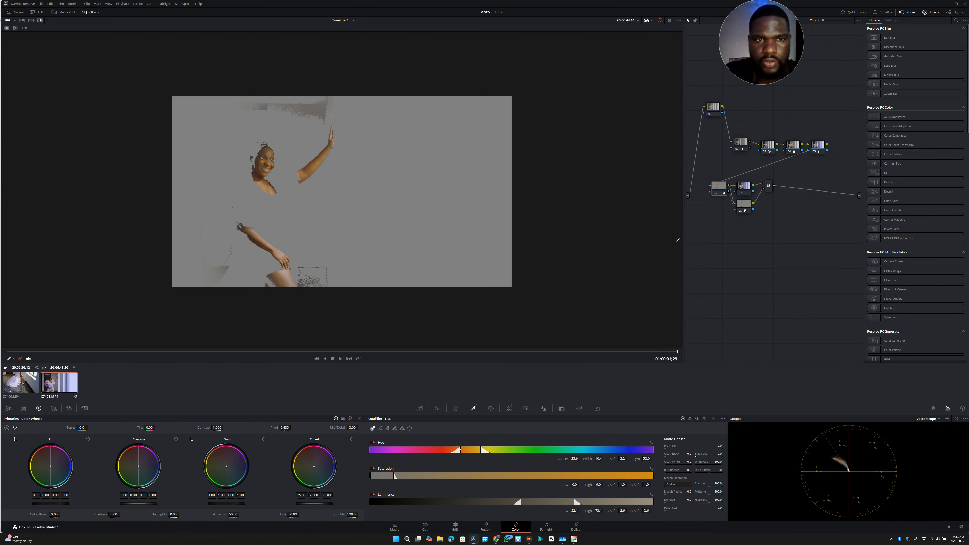
pyautogui.scroll(2, 677, 239)
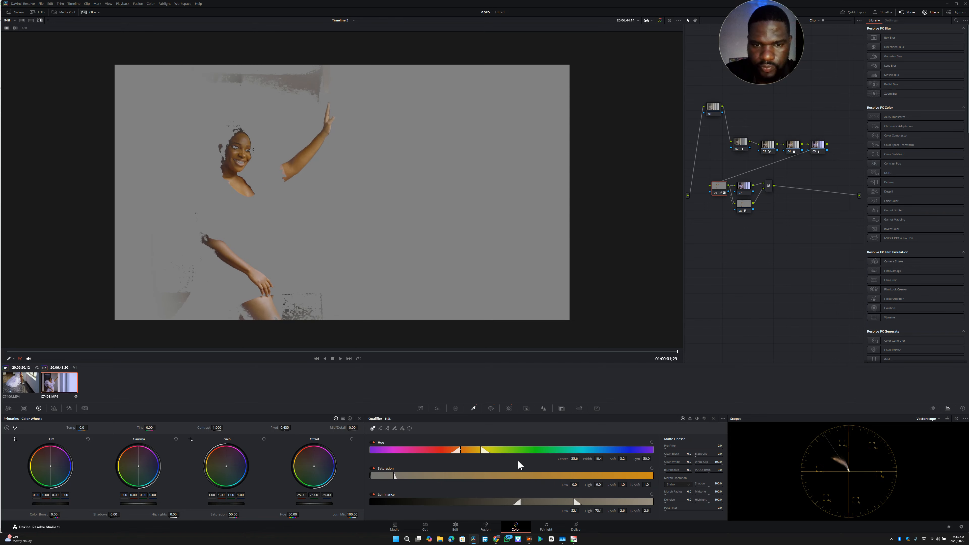
pyautogui.moveTo(477, 451); pyautogui.dragTo(480, 451)
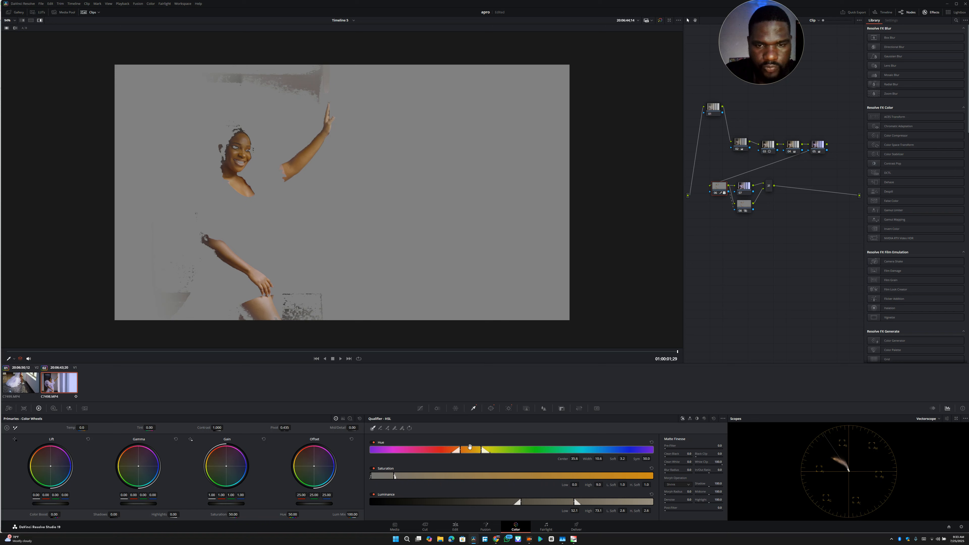
pyautogui.moveTo(469, 447)
pyautogui.mouseDown()
pyautogui.moveTo(446, 449)
pyautogui.moveTo(471, 449)
pyautogui.mouseUp()
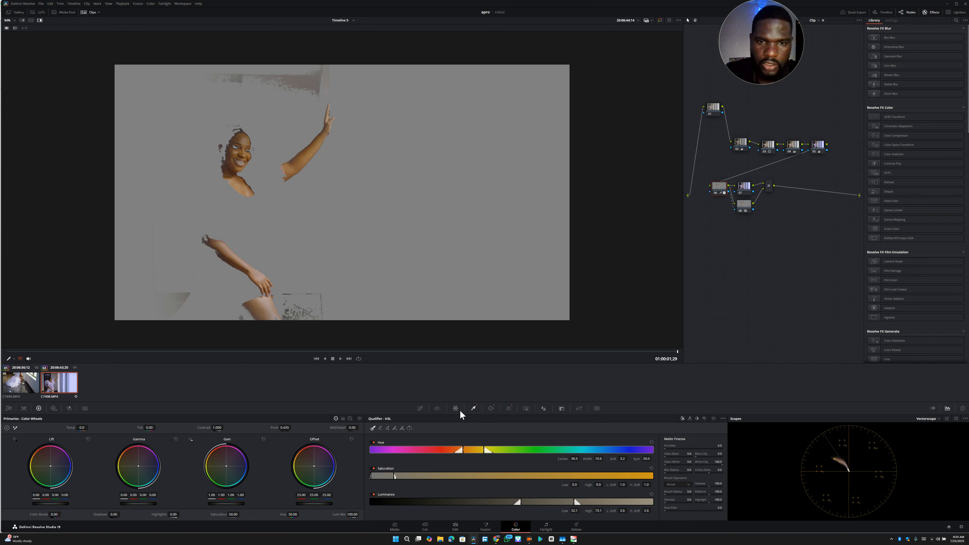
# Clear the oval window from the sixth node.
pyautogui.click(490, 408)
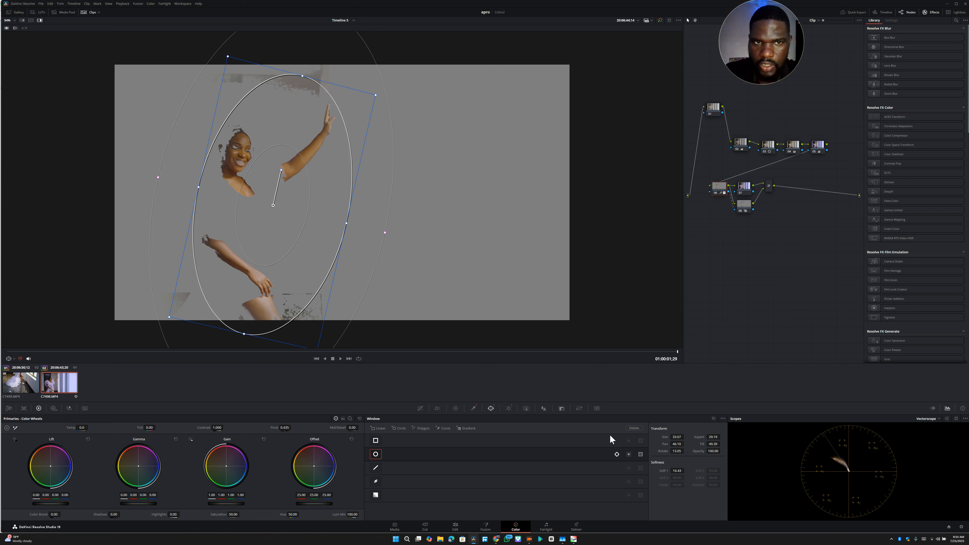
pyautogui.click(637, 427)
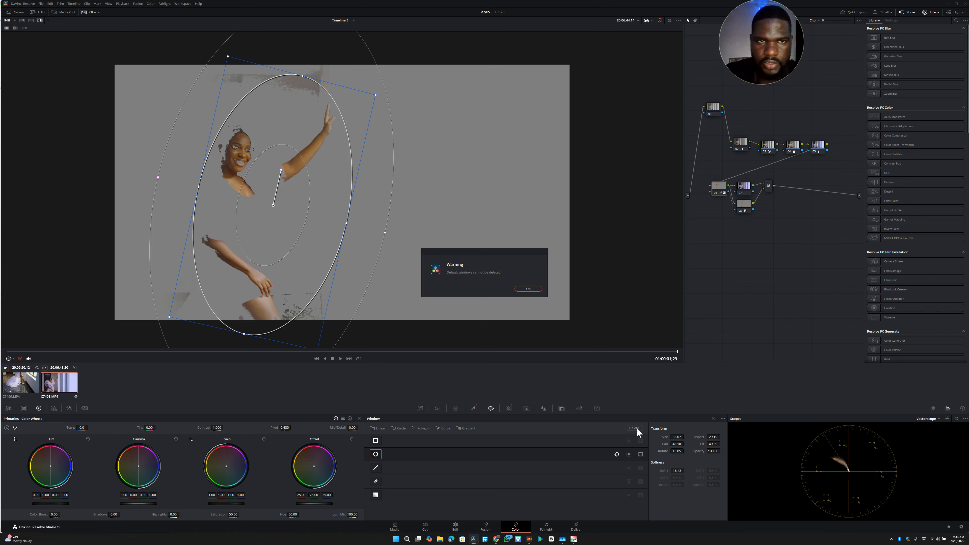
pyautogui.click(528, 289)
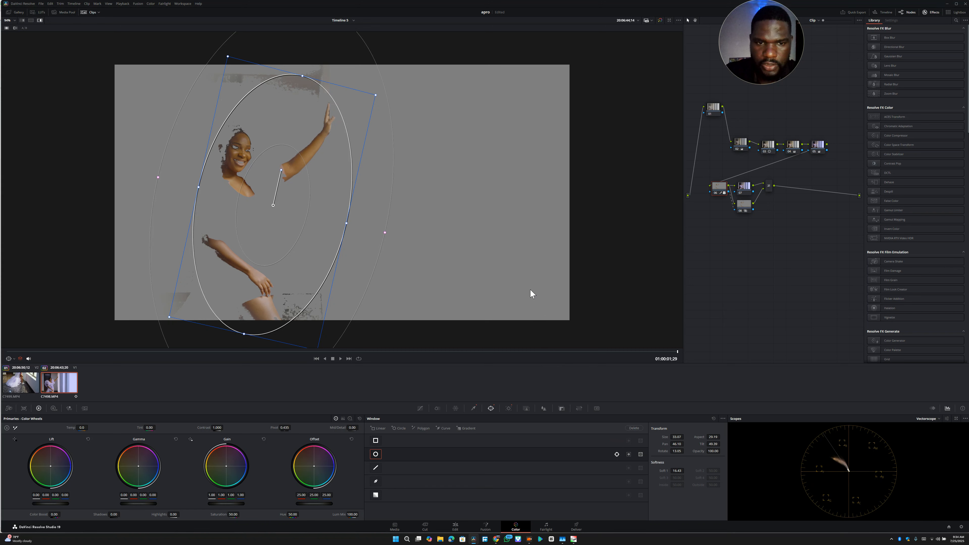
pyautogui.click(714, 418)
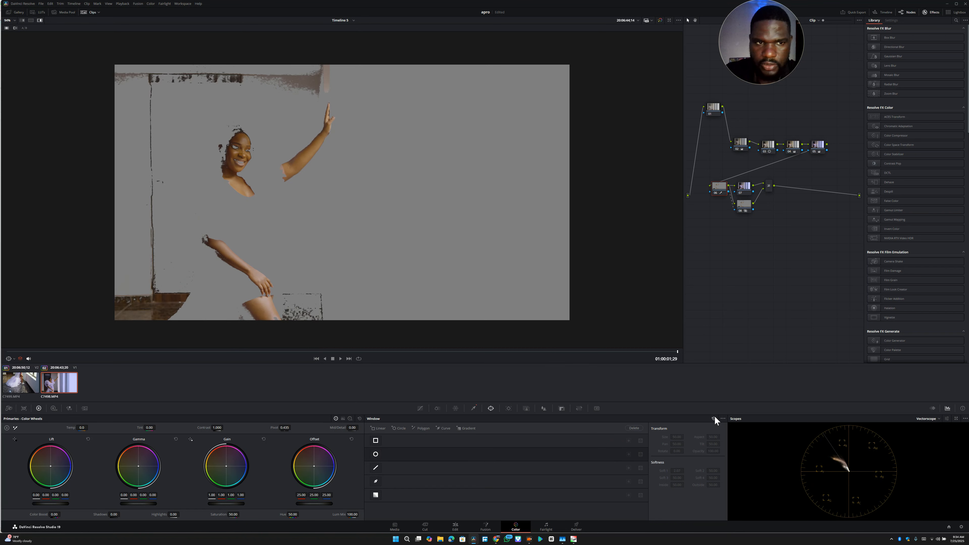
# Draw a closed curve window around the woman's body and raised arm on the sixth node, softening its inside and outside edges.
pyautogui.click(376, 480)
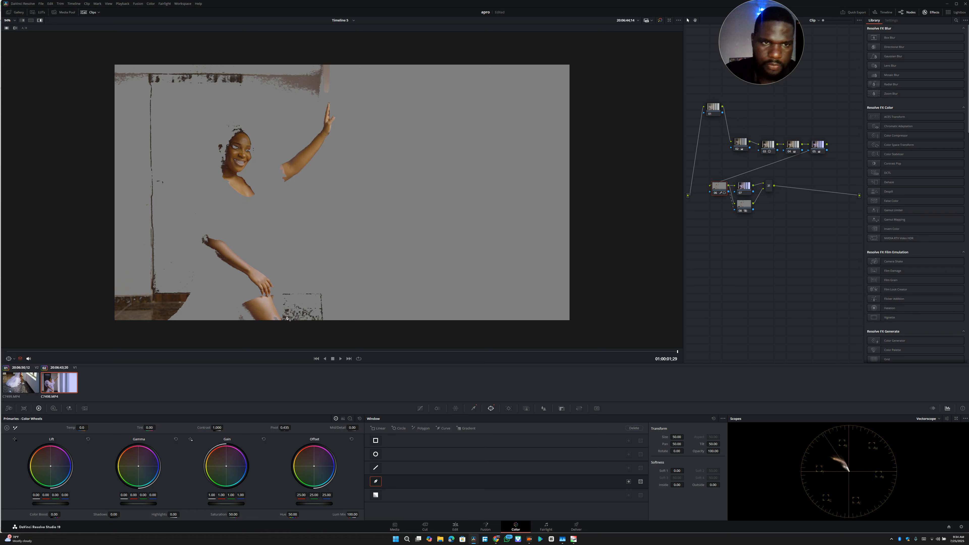
pyautogui.click(228, 320)
pyautogui.click(187, 262)
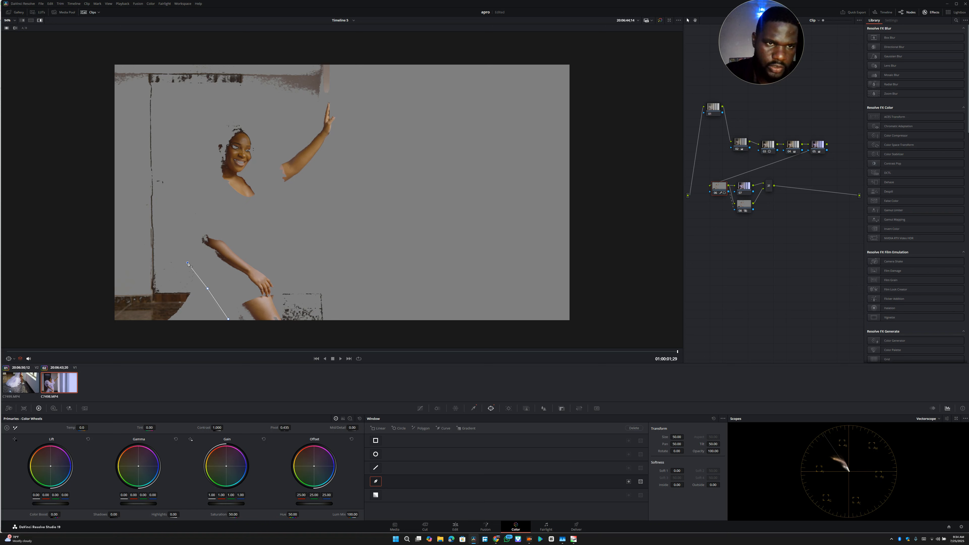
pyautogui.click(175, 222)
pyautogui.click(177, 173)
pyautogui.click(196, 131)
pyautogui.click(230, 104)
pyautogui.moveTo(281, 127); pyautogui.dragTo(316, 106)
pyautogui.click(332, 97)
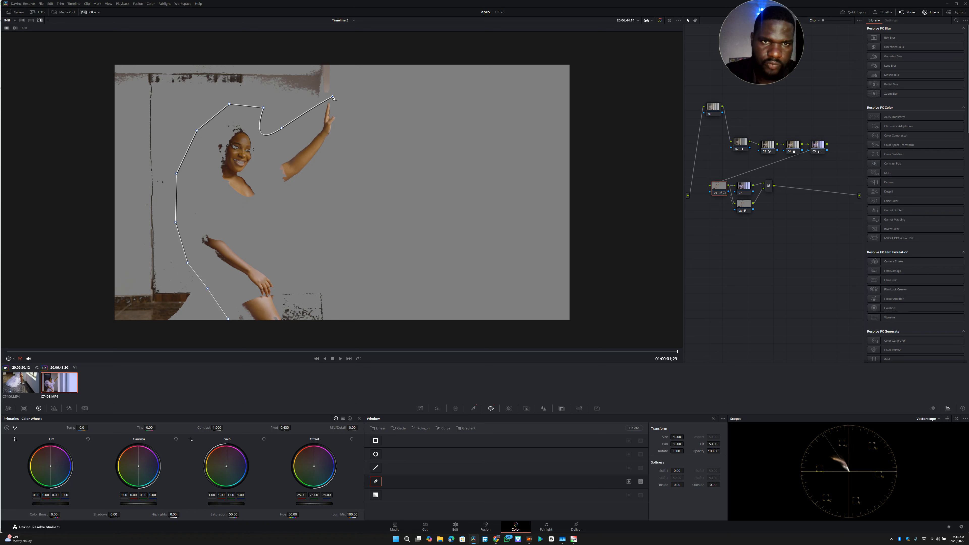
pyautogui.click(346, 109)
pyautogui.click(344, 146)
pyautogui.click(313, 182)
pyautogui.click(281, 220)
pyautogui.click(282, 256)
pyautogui.click(283, 287)
pyautogui.click(284, 306)
pyautogui.click(286, 320)
pyautogui.click(287, 332)
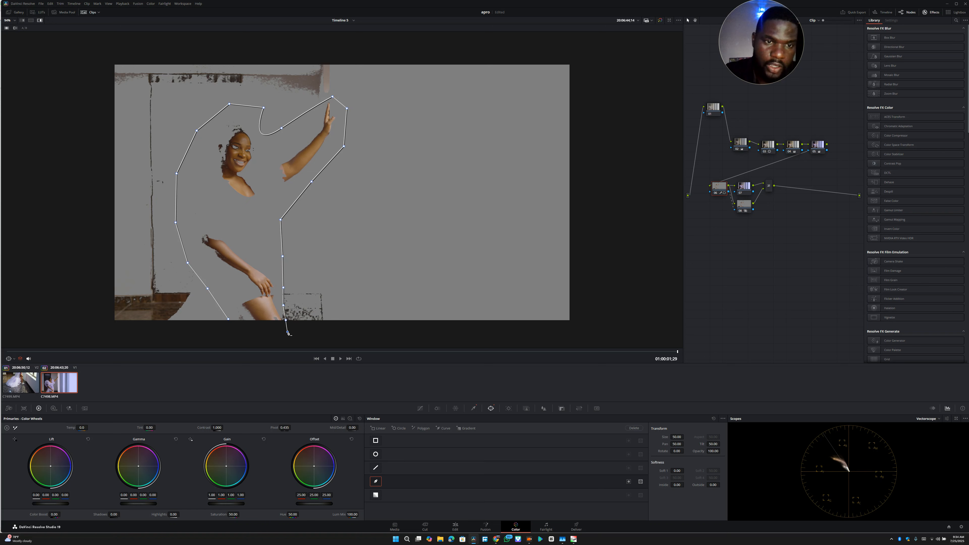
pyautogui.click(228, 333)
pyautogui.click(228, 320)
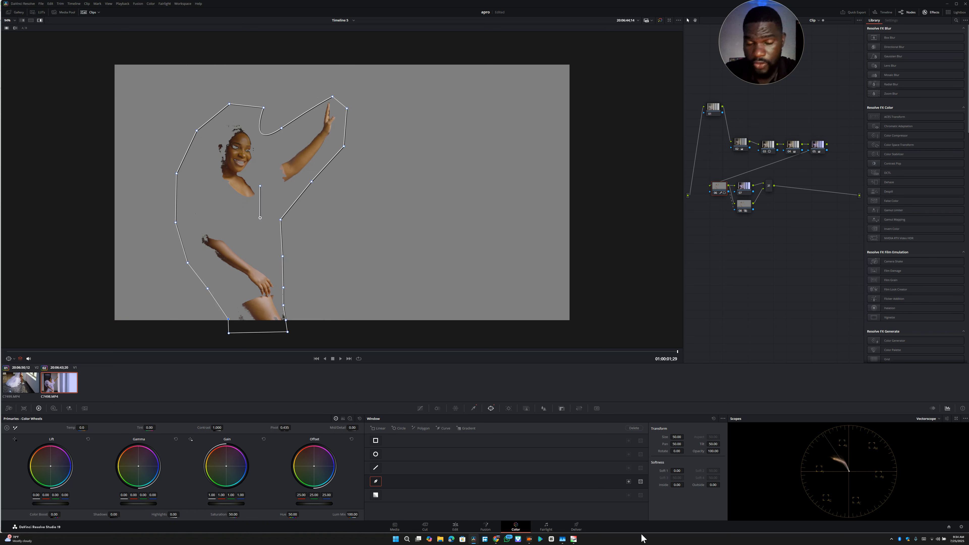
pyautogui.moveTo(685, 485); pyautogui.dragTo(721, 484)
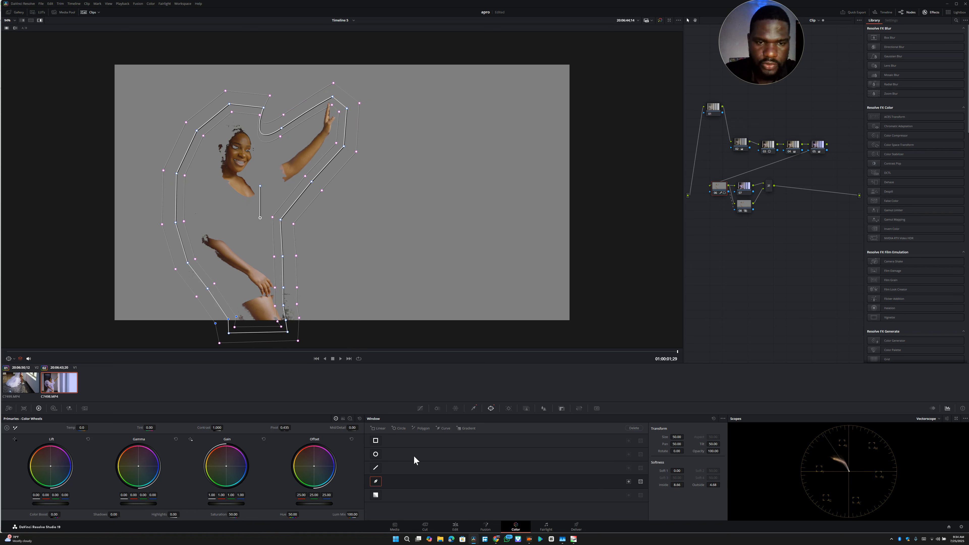
# Add darker forearm skin to the key, adjusting it to hue center 36.6, hue width 11.7, and luminance range 48.9 to 74.4.
pyautogui.click(474, 408)
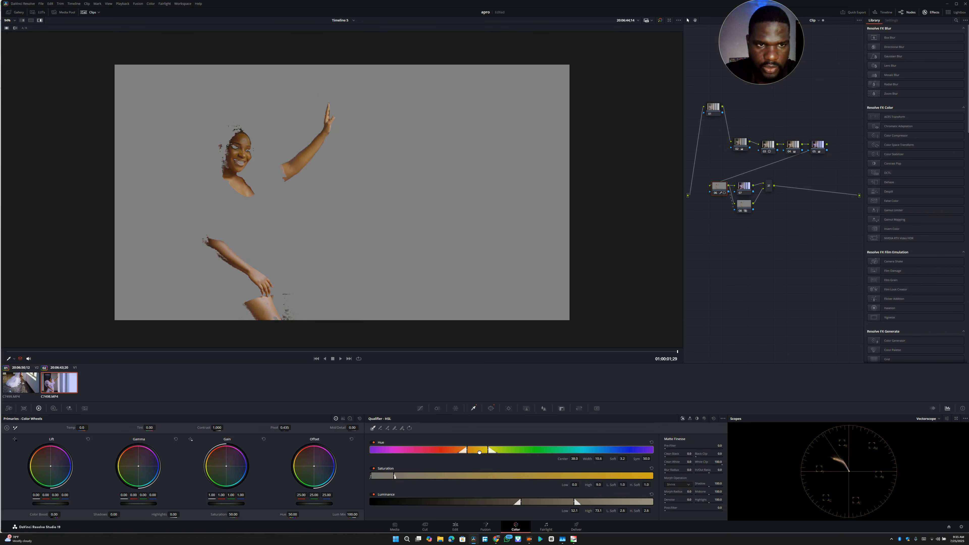
pyautogui.click(387, 428)
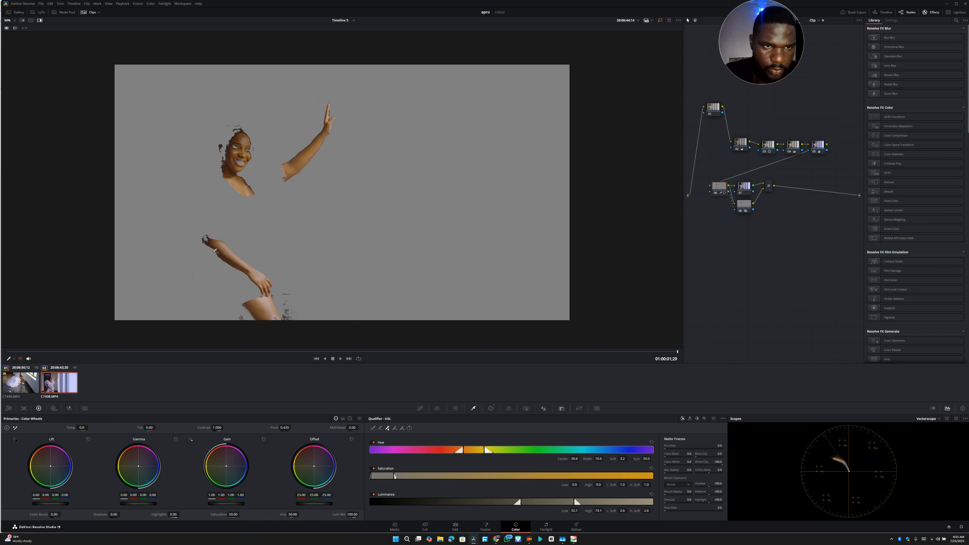
pyautogui.click(213, 250)
pyautogui.click(210, 248)
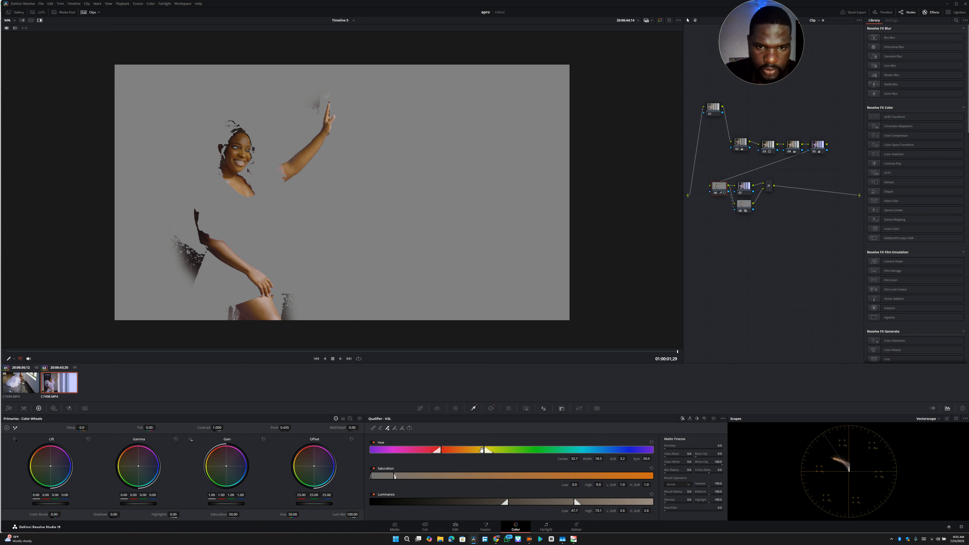
pyautogui.moveTo(483, 449)
pyautogui.mouseDown()
pyautogui.moveTo(447, 453)
pyautogui.moveTo(476, 452)
pyautogui.mouseUp()
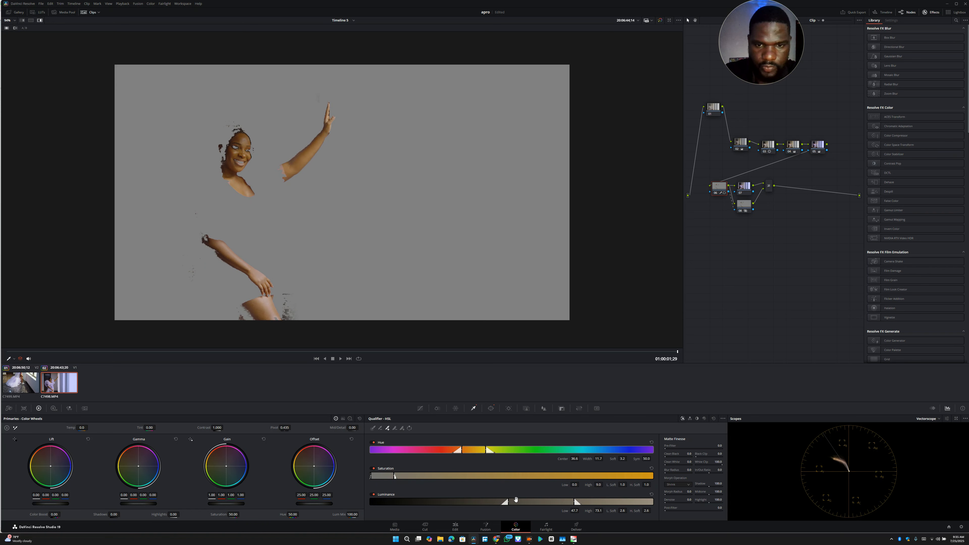
pyautogui.moveTo(521, 504)
pyautogui.mouseDown()
pyautogui.moveTo(506, 505)
pyautogui.moveTo(526, 505)
pyautogui.mouseUp()
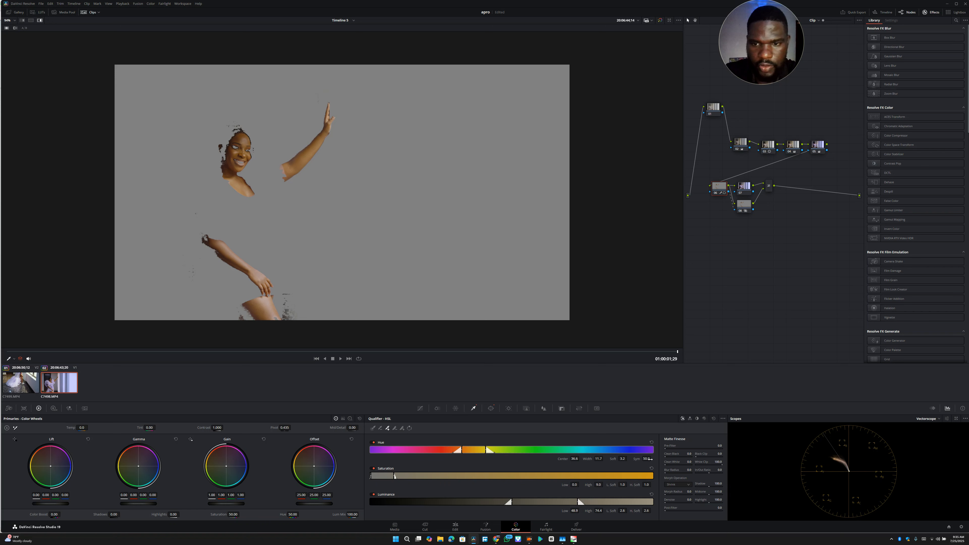
# Smooth the skin matte with denoise and a blur radius of about 71, and turn off the highlight view.
pyautogui.moveTo(687, 470)
pyautogui.mouseDown()
pyautogui.moveTo(700, 469)
pyautogui.moveTo(670, 472)
pyautogui.mouseUp()
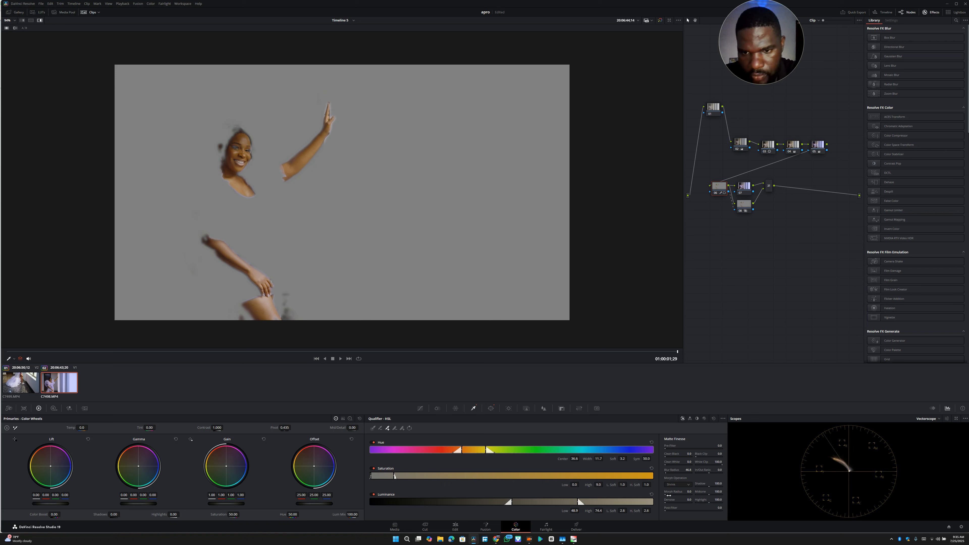
pyautogui.moveTo(687, 500); pyautogui.dragTo(687, 499)
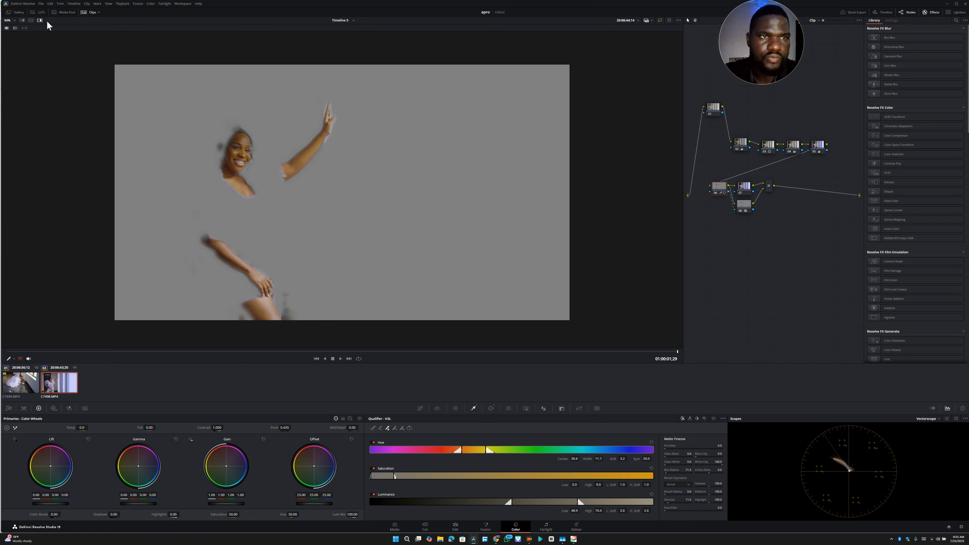
pyautogui.click(40, 21)
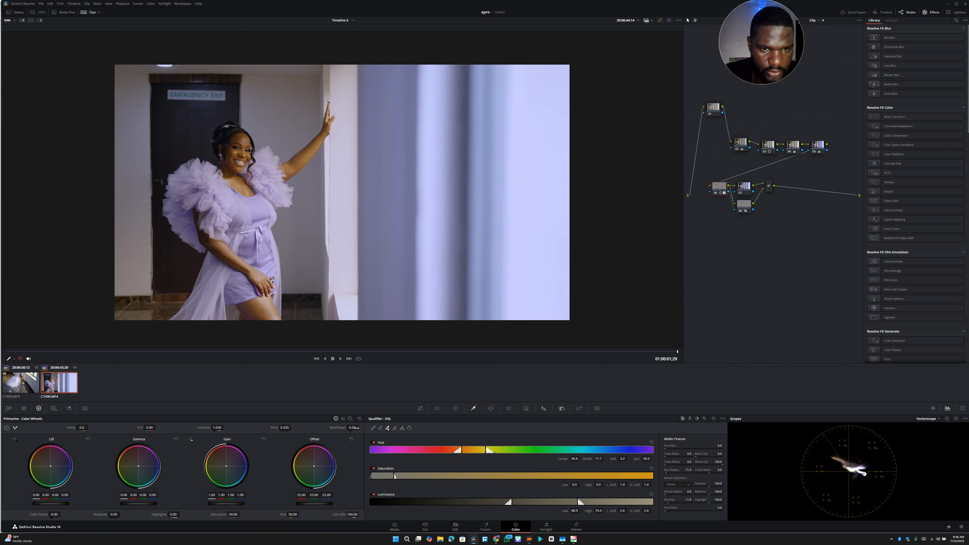
# Set the sixth node's midtone detail to -20.50 to soften the woman's skin.
pyautogui.moveTo(353, 427); pyautogui.dragTo(345, 427)
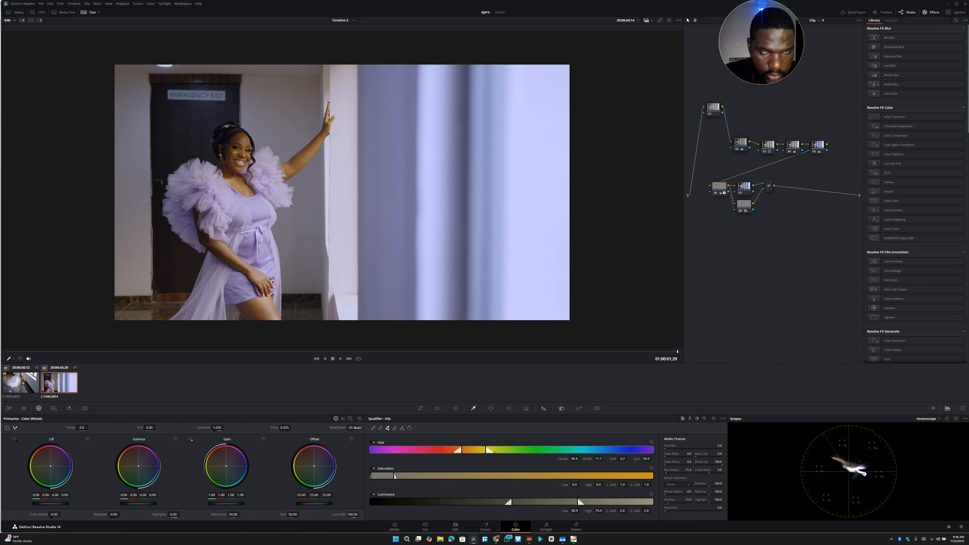
pyautogui.scroll(3, 292, 261)
pyautogui.scroll(-3, 293, 261)
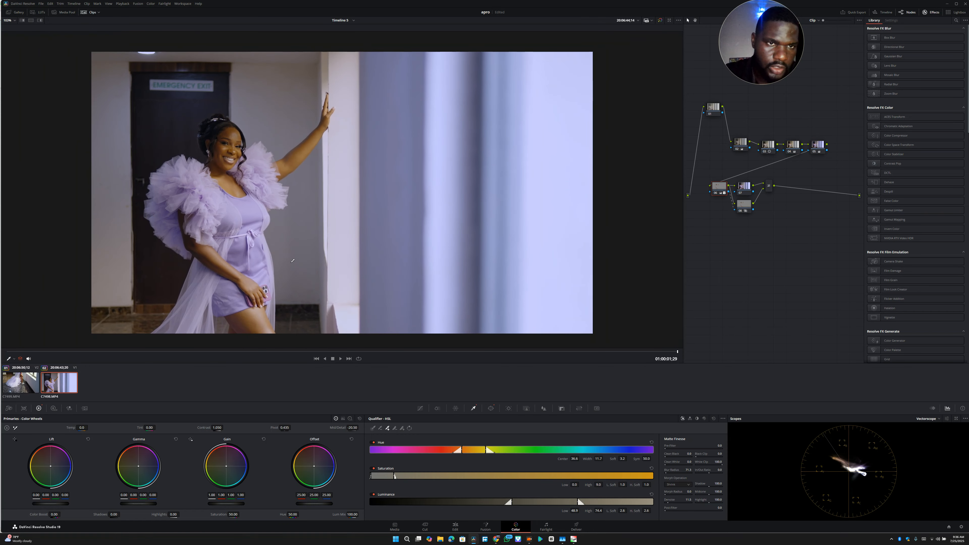
# Using the log wheels, set the sixth node's shadows to 20.50 and saturation to 40.80.
pyautogui.click(351, 419)
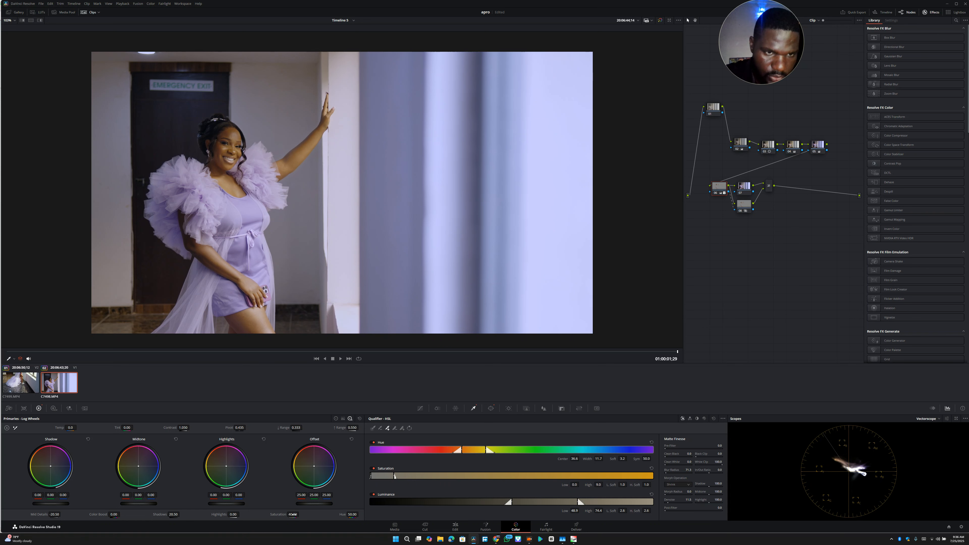
pyautogui.scroll(5, 336, 215)
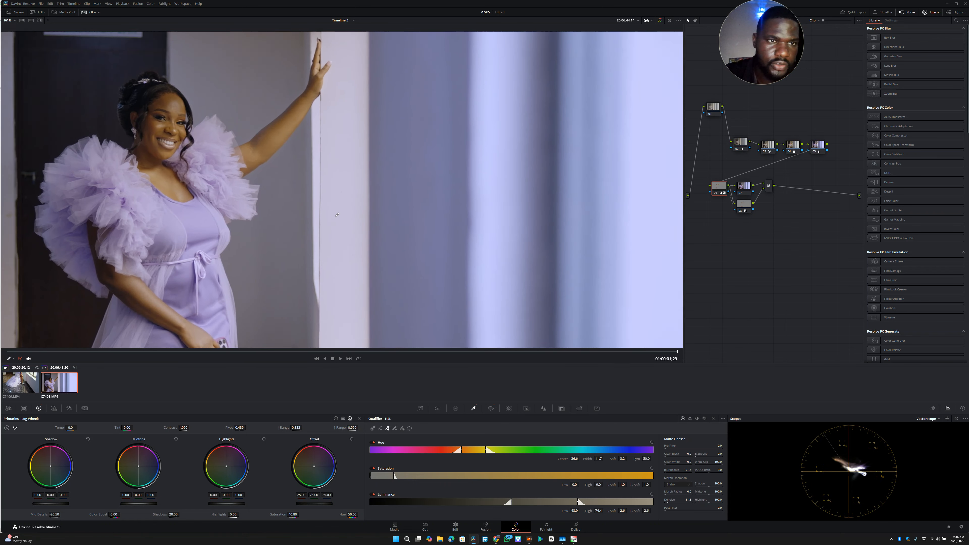
pyautogui.scroll(-4, 337, 215)
pyautogui.scroll(2, 337, 215)
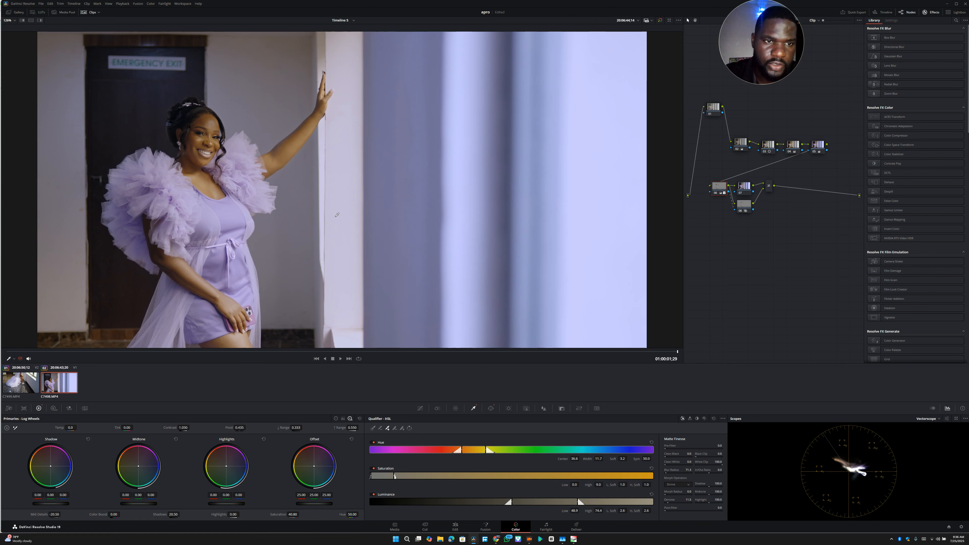
pyautogui.scroll(-2, 337, 215)
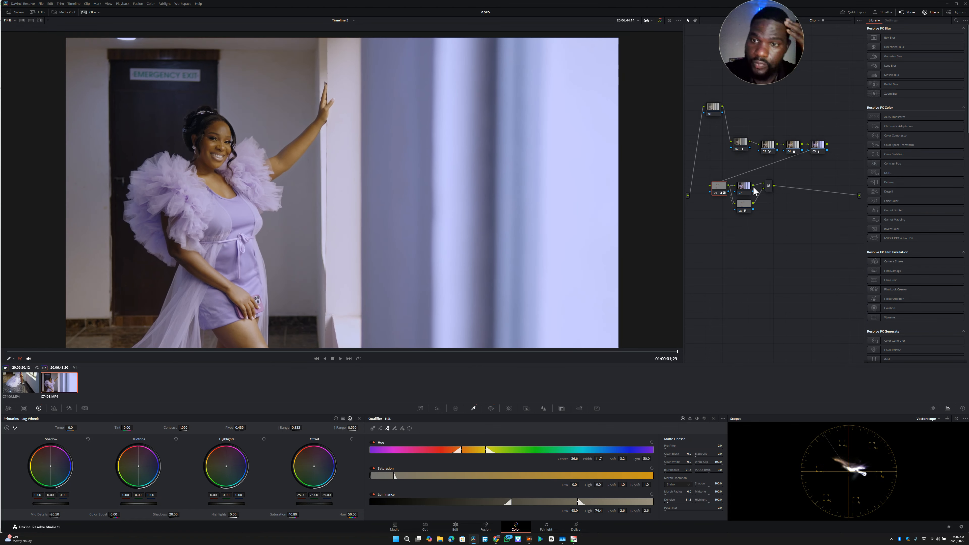
# Shift the seventh node's offset color toward blue, to about 21.8 red and 31.2 blue.
pyautogui.click(743, 187)
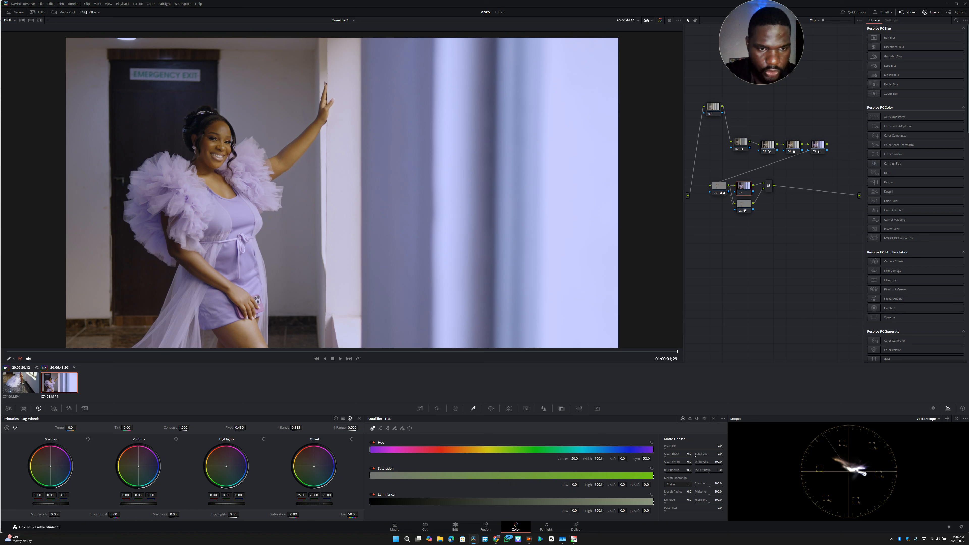
pyautogui.moveTo(314, 466); pyautogui.dragTo(313, 468)
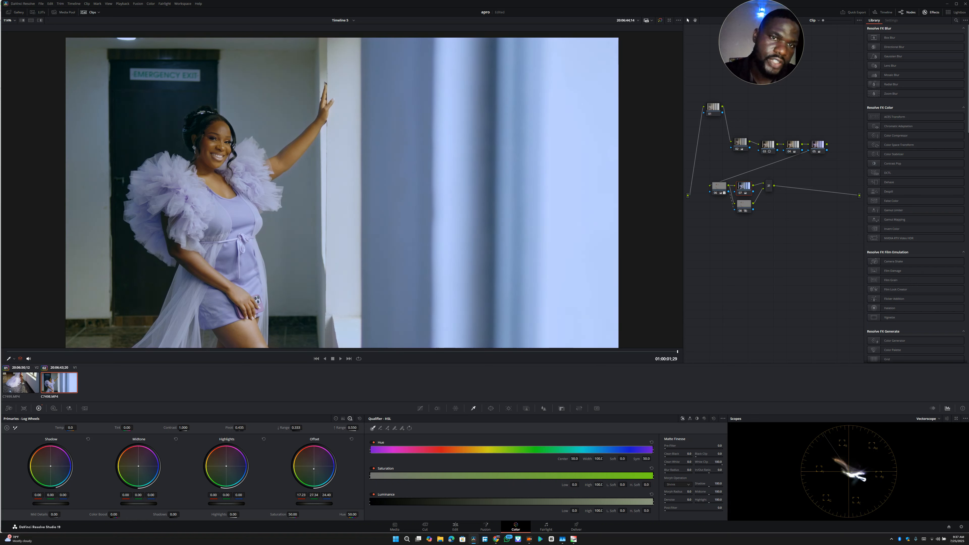
pyautogui.moveTo(314, 469); pyautogui.dragTo(316, 467)
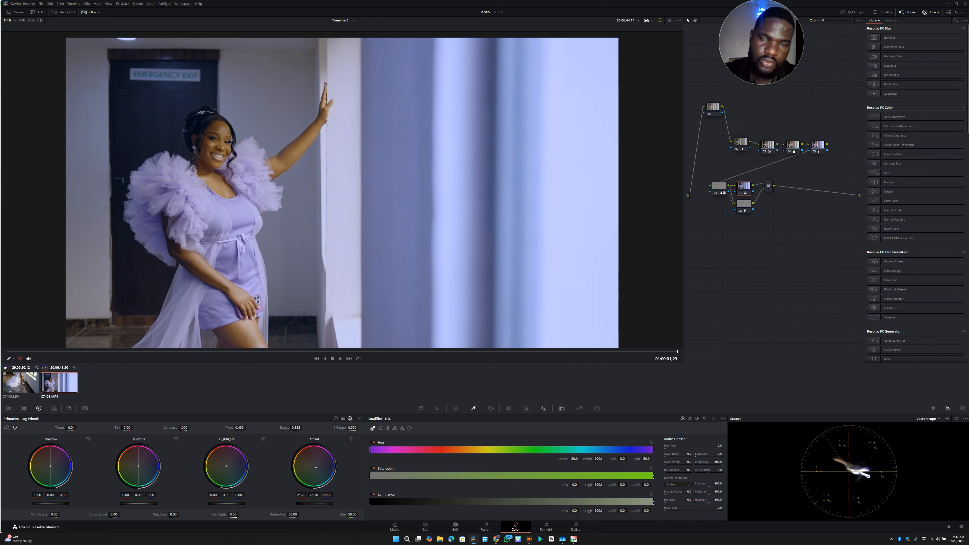
pyautogui.scroll(-3, 383, 169)
pyautogui.scroll(4, 383, 168)
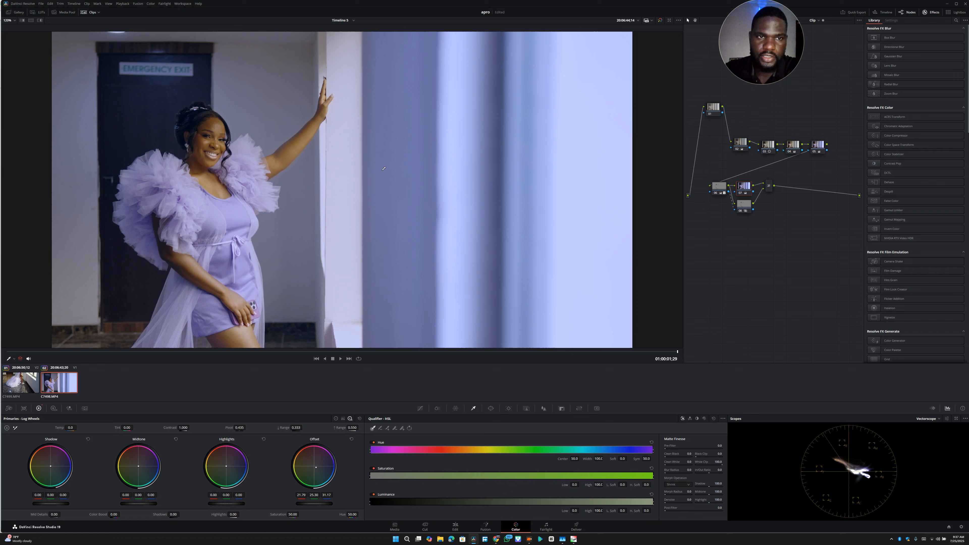
# Compare the graded image with the ungraded original by toggling the grade bypass, and inspect the skin and background up close.
pyautogui.click(660, 20)
pyautogui.click(659, 21)
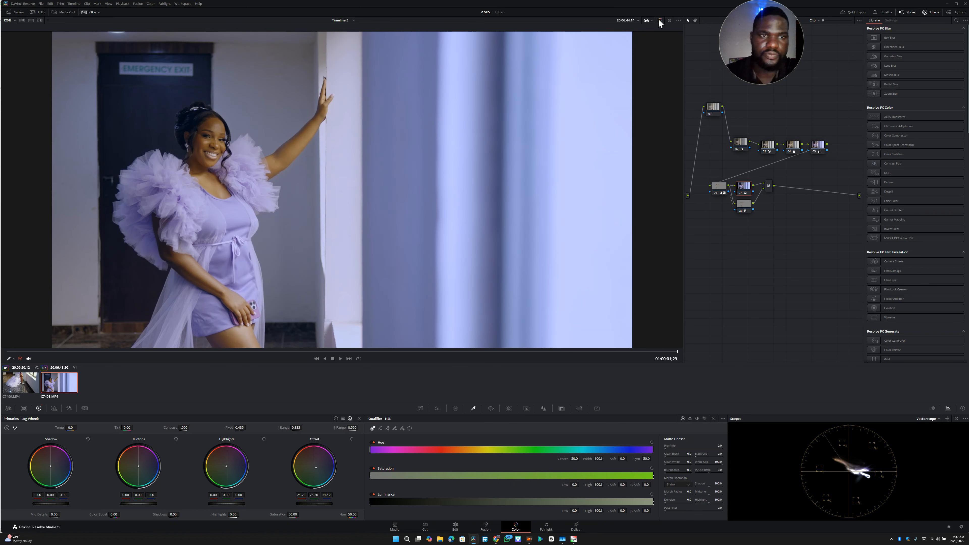
pyautogui.click(660, 21)
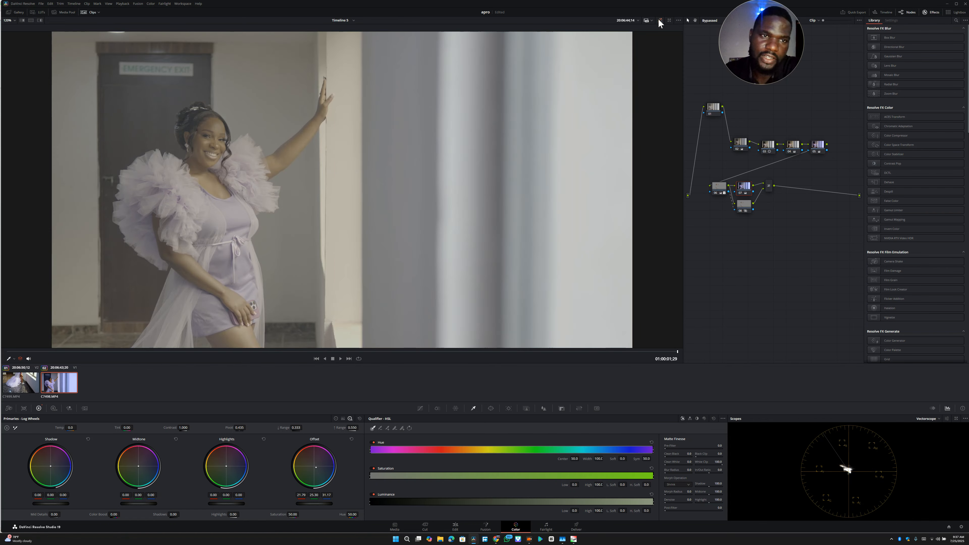
pyautogui.click(659, 21)
pyautogui.click(659, 21)
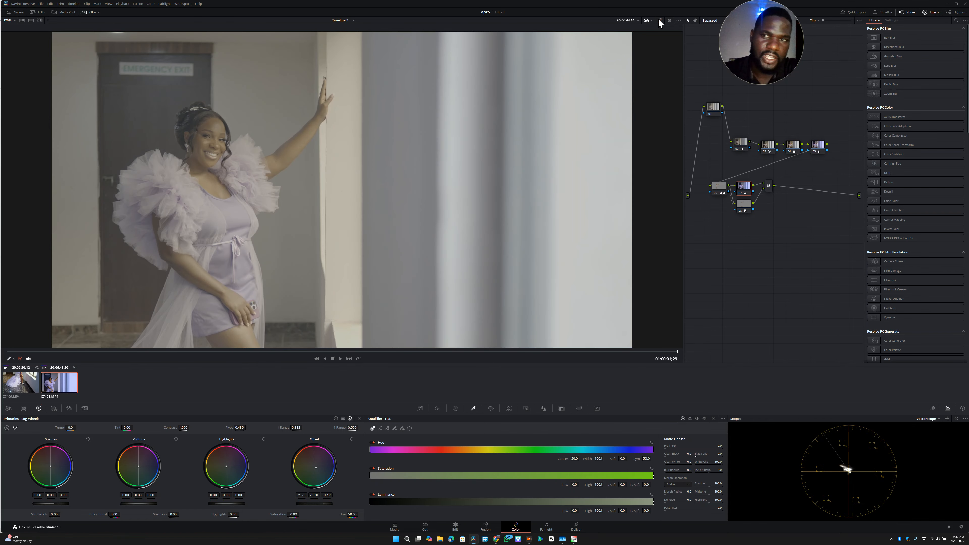
pyautogui.click(659, 21)
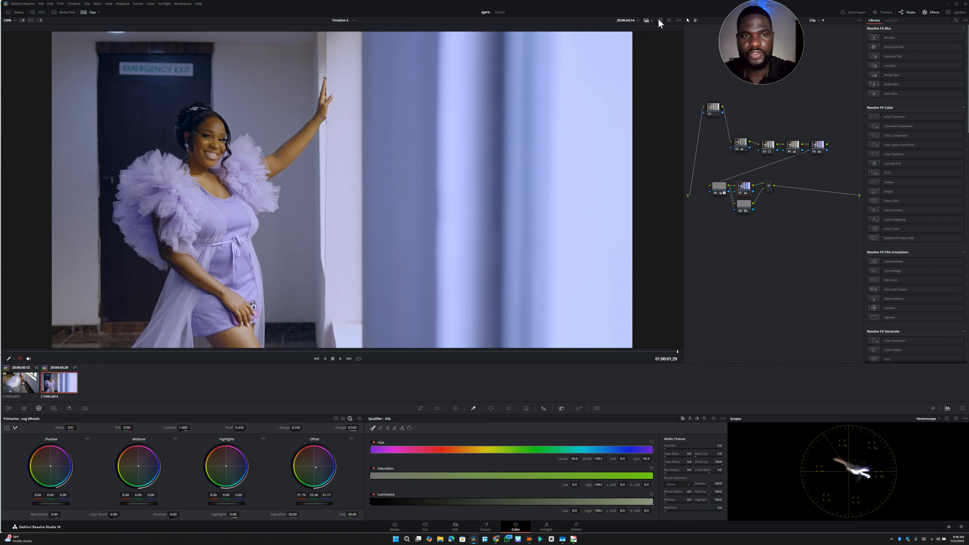
pyautogui.scroll(-3, 421, 216)
pyautogui.scroll(4, 420, 215)
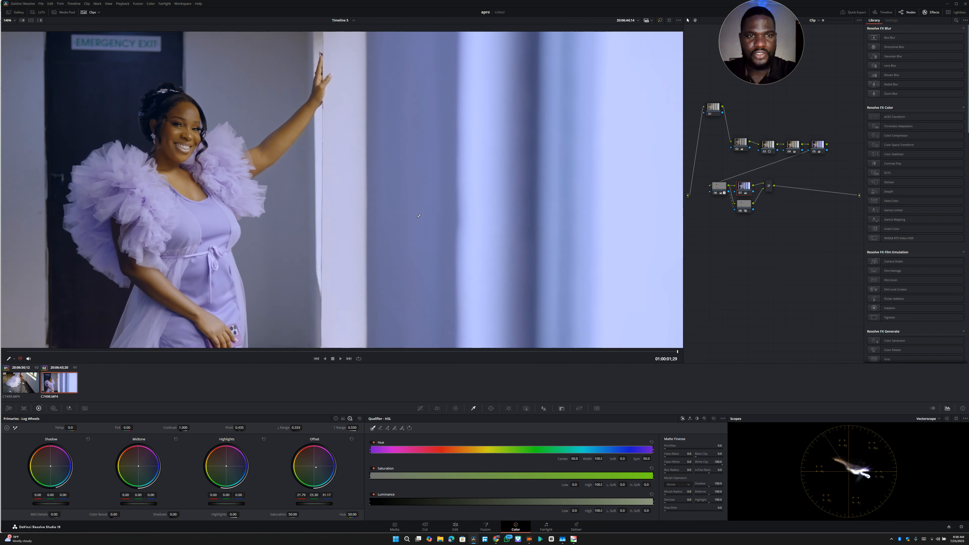
pyautogui.scroll(-3, 419, 216)
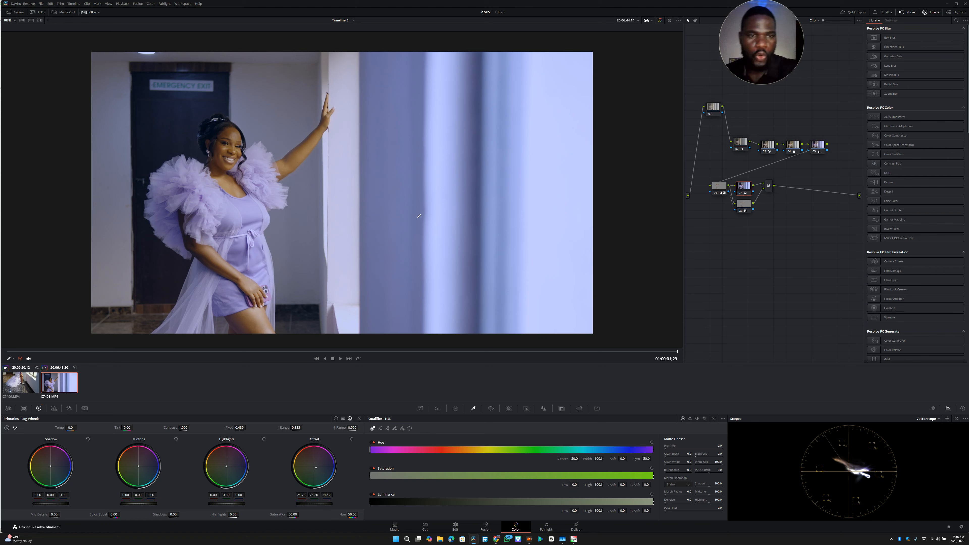
pyautogui.scroll(-2, 418, 216)
pyautogui.scroll(4, 419, 216)
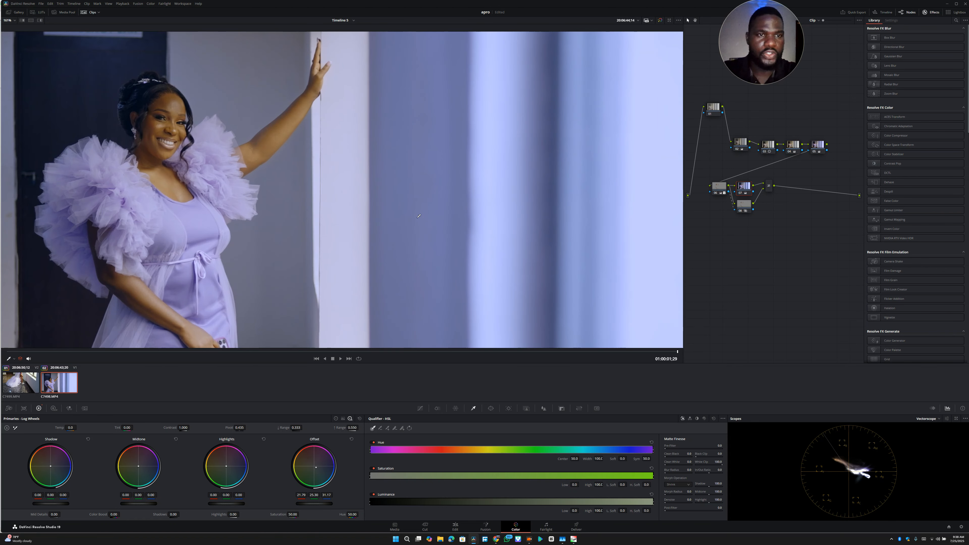
# Fit the whole frame in view and play back the graded clip of the woman from near its start.
pyautogui.scroll(-2, 419, 216)
pyautogui.moveTo(298, 352); pyautogui.dragTo(72, 371)
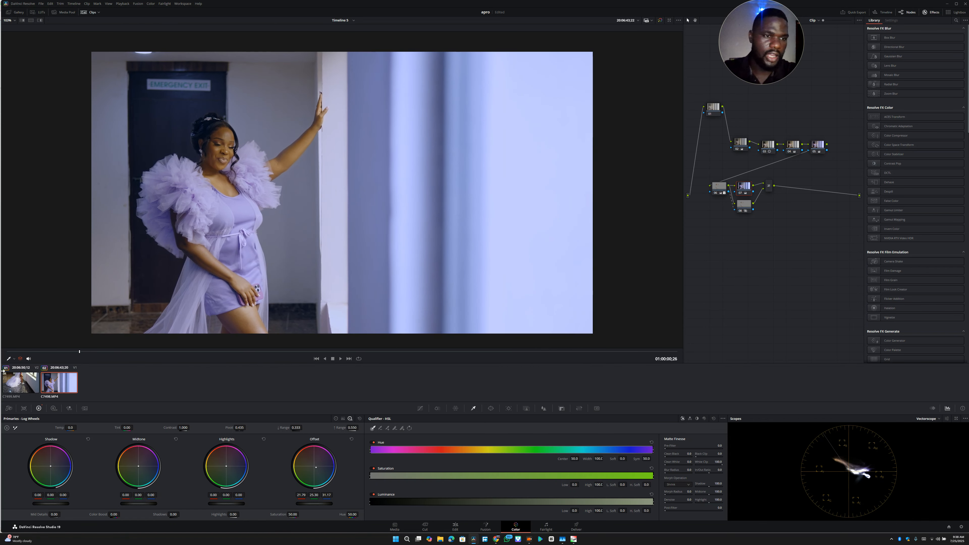
pyautogui.moveTo(31, 351); pyautogui.dragTo(9, 356)
pyautogui.press('space')
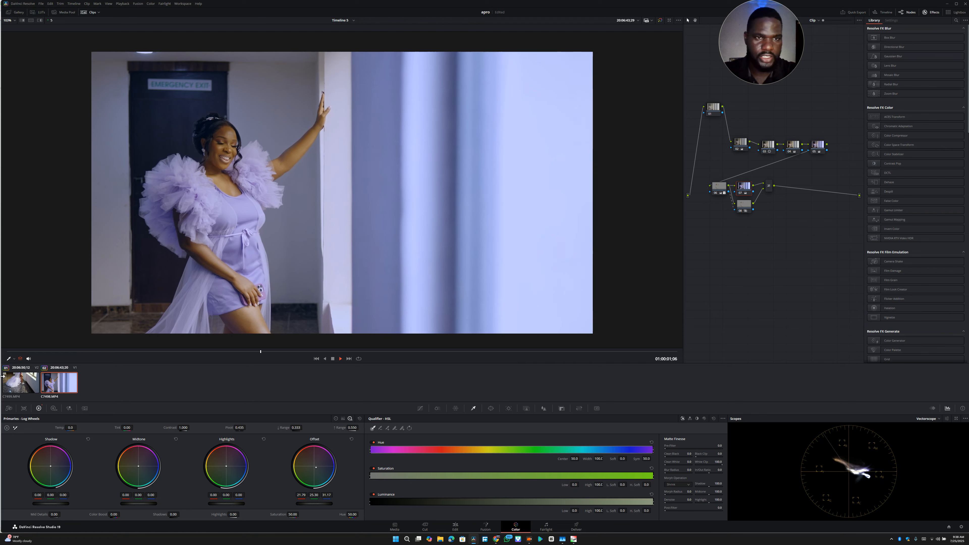
pyautogui.press('space')
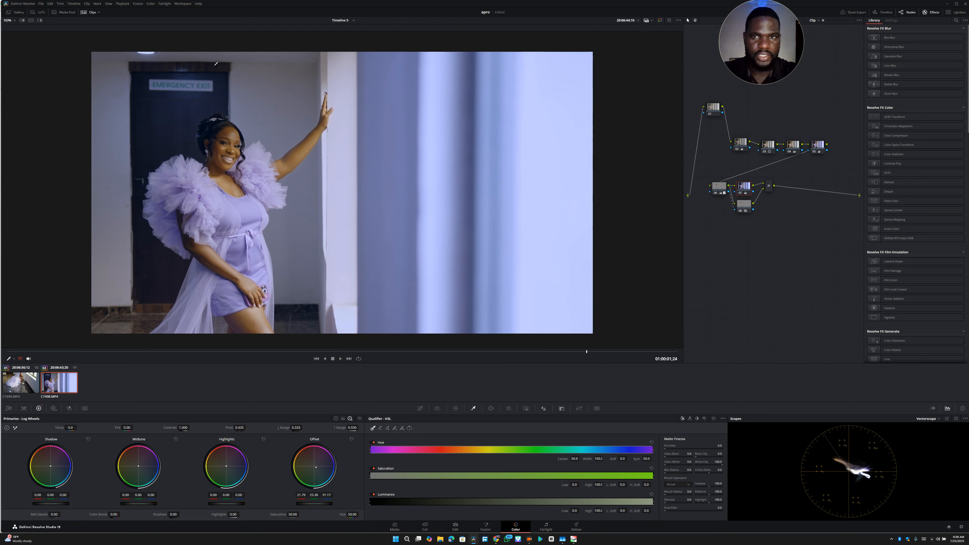
# Compare the full-frame grade with the ungraded original by toggling the grade bypass several times.
pyautogui.click(659, 21)
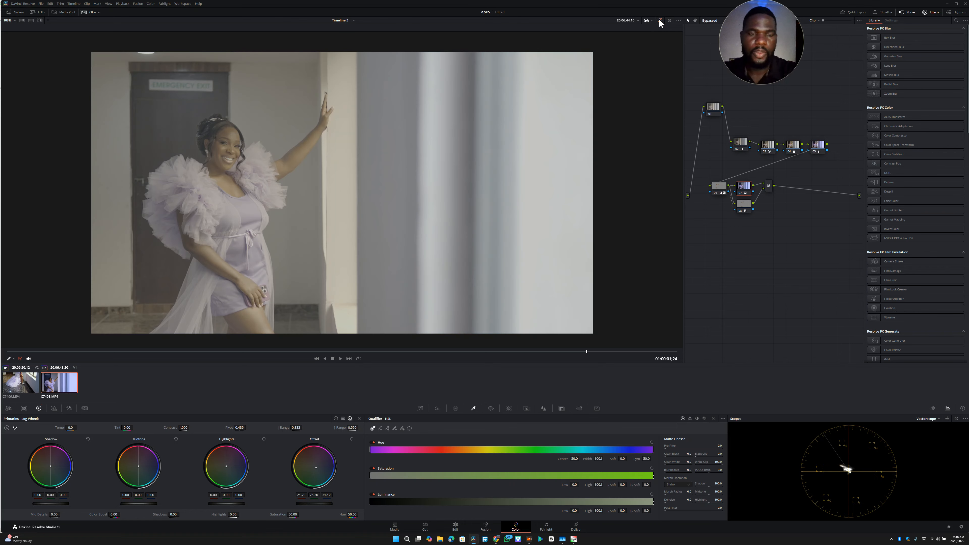
pyautogui.click(659, 21)
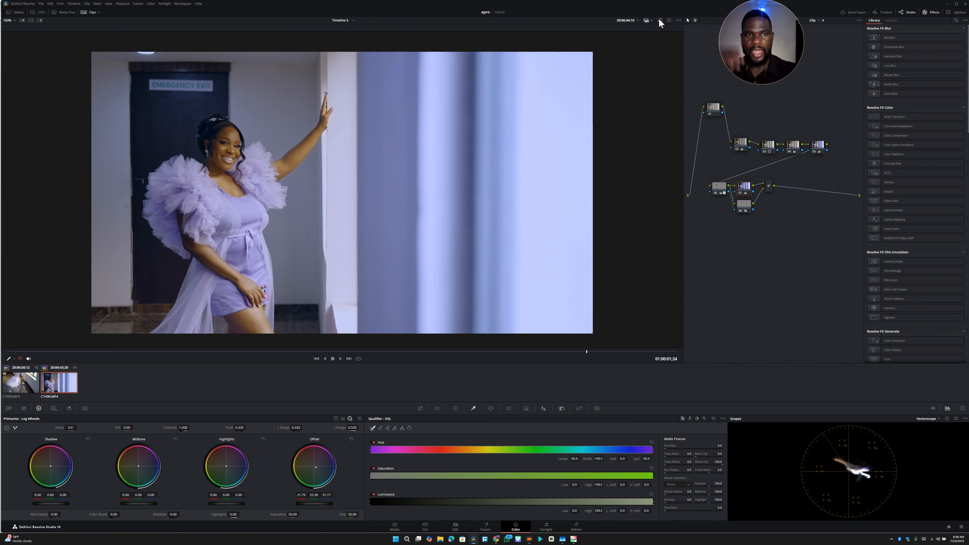
pyautogui.click(659, 21)
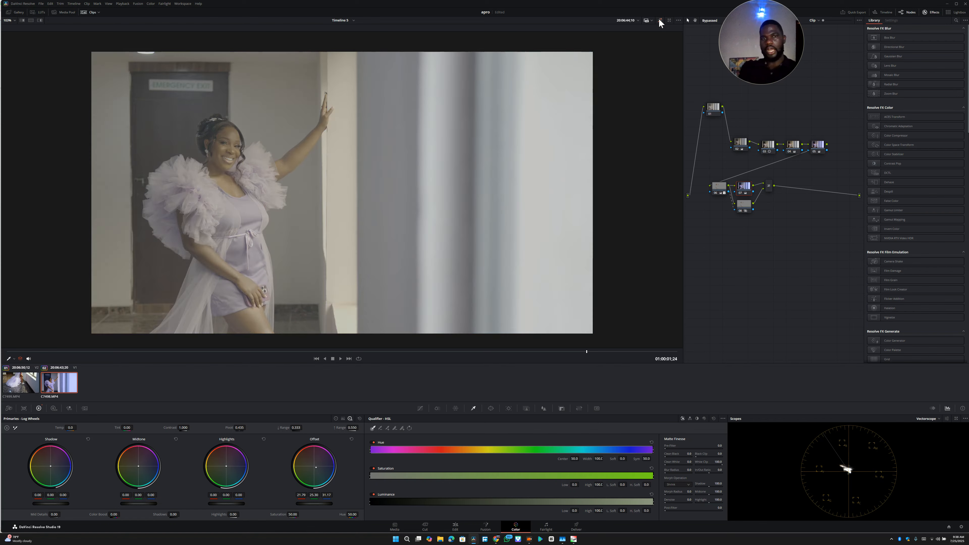
pyautogui.click(660, 21)
pyautogui.click(659, 21)
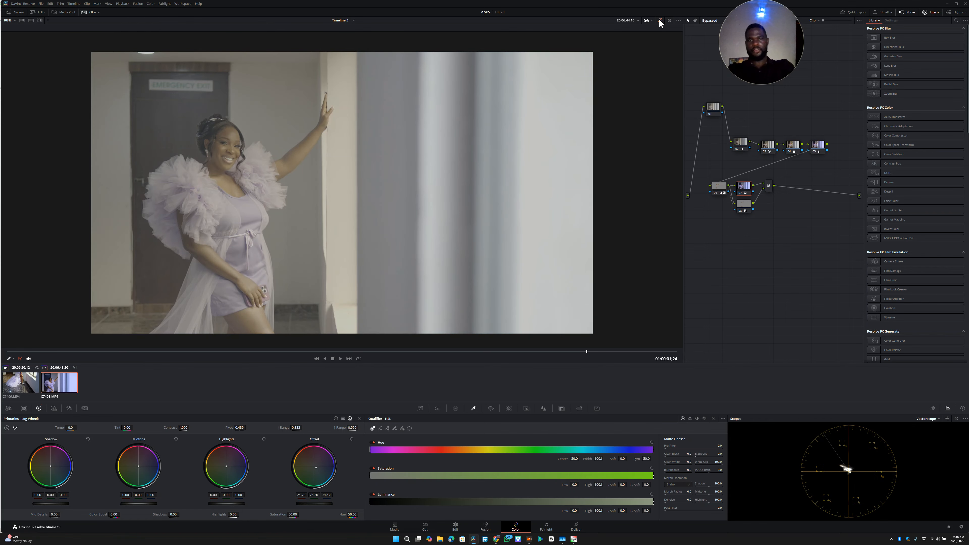
pyautogui.click(659, 21)
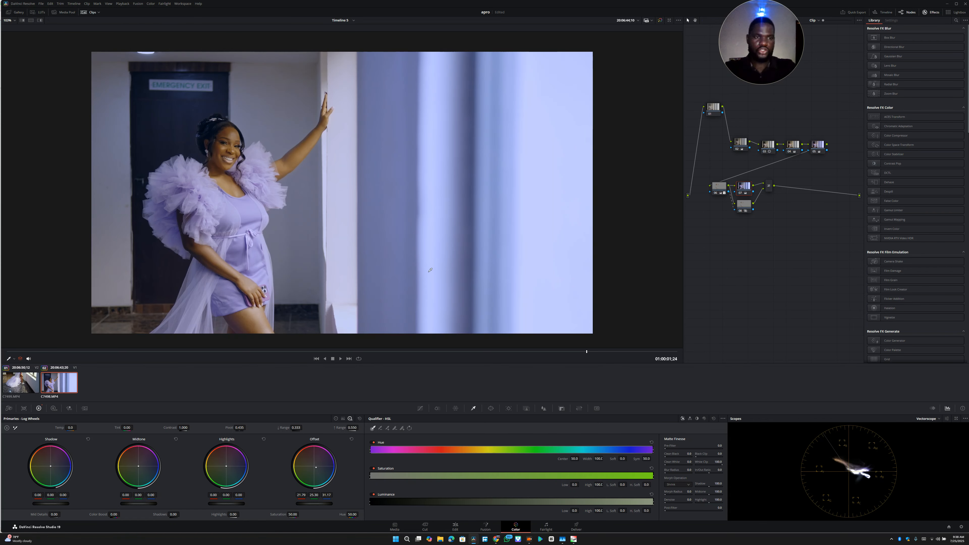
pyautogui.rightClick(453, 225)
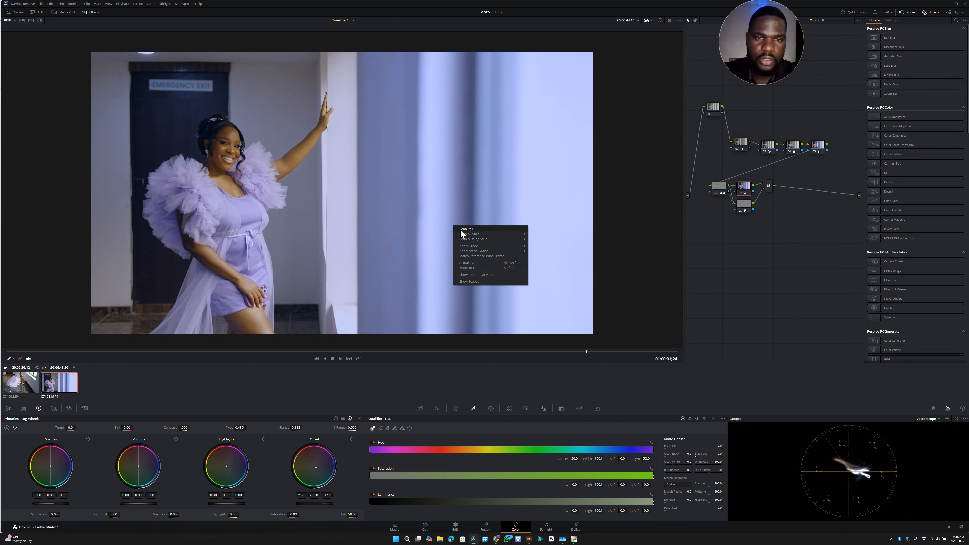
# Reset all grades and nodes on the first clip, the close shot of the dress train and slippers.
pyautogui.click(7, 387)
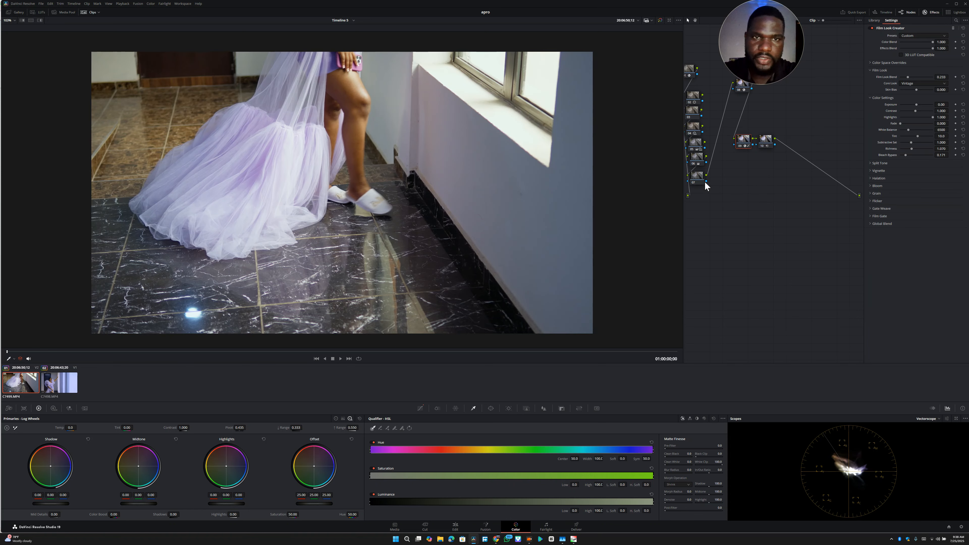
pyautogui.rightClick(794, 196)
pyautogui.click(801, 200)
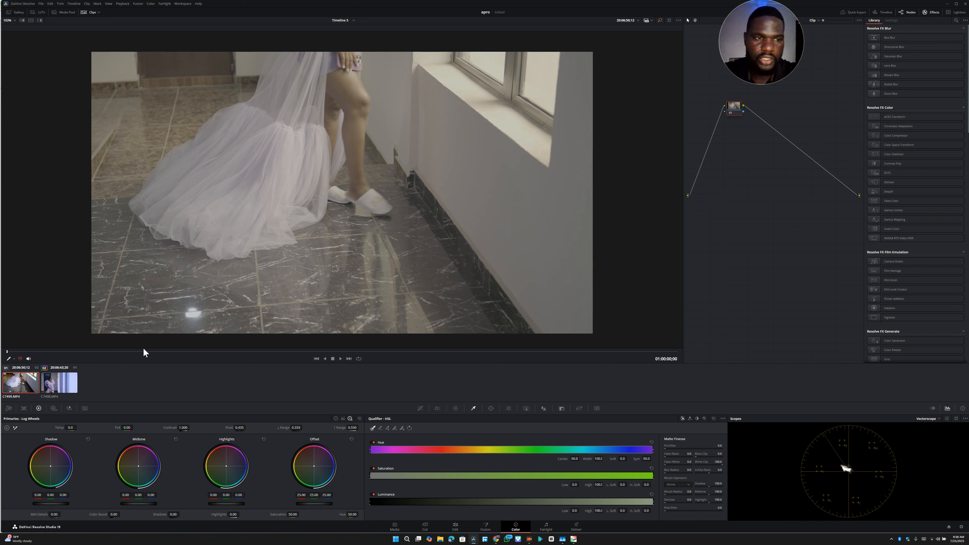
# Apply the second clip's grade to the first clip, play back the result, and return to the second clip.
pyautogui.click(58, 383)
pyautogui.click(28, 385)
pyautogui.rightClick(61, 386)
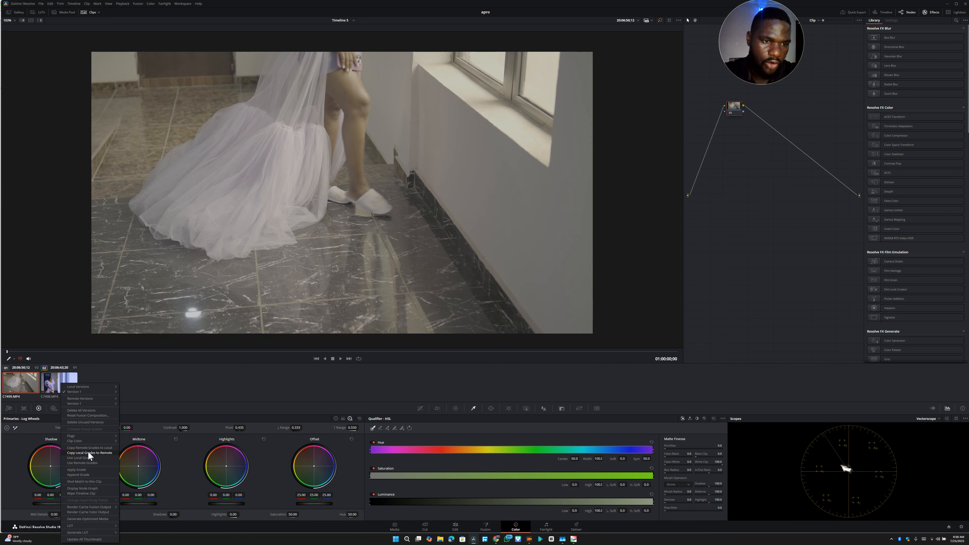
pyautogui.click(90, 472)
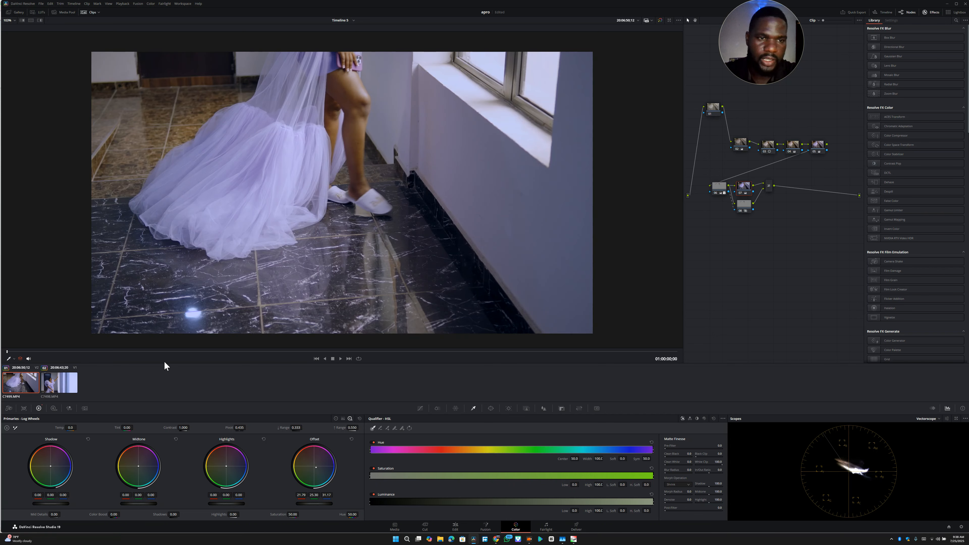
pyautogui.press('space')
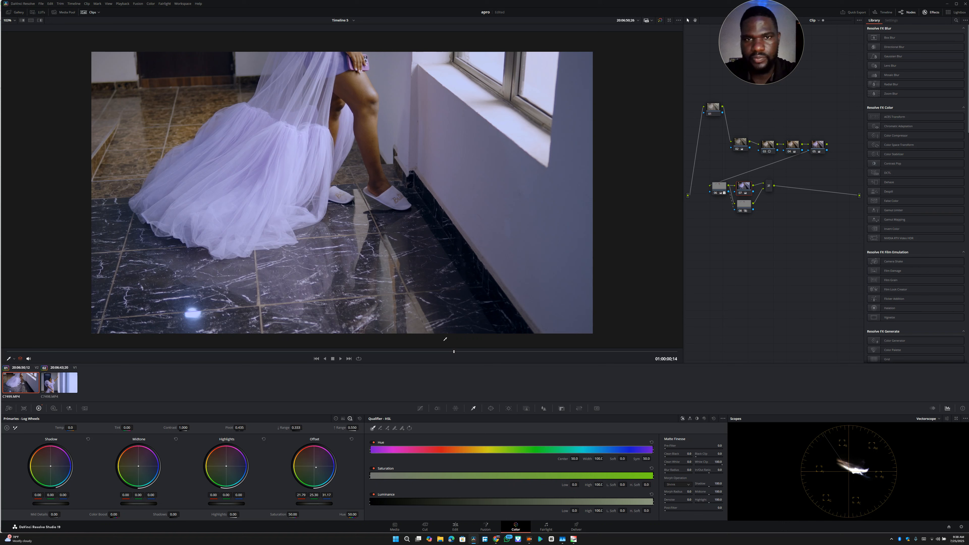
pyautogui.click(54, 386)
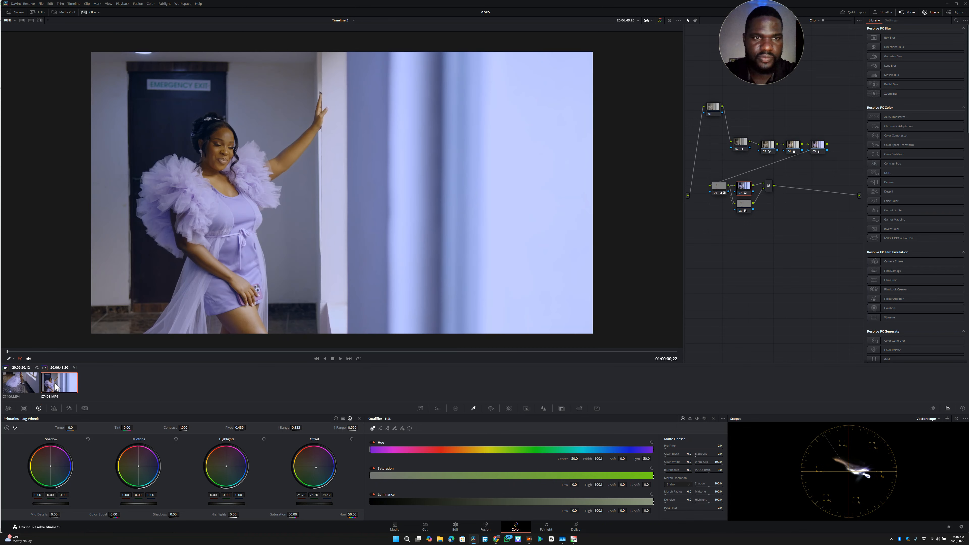